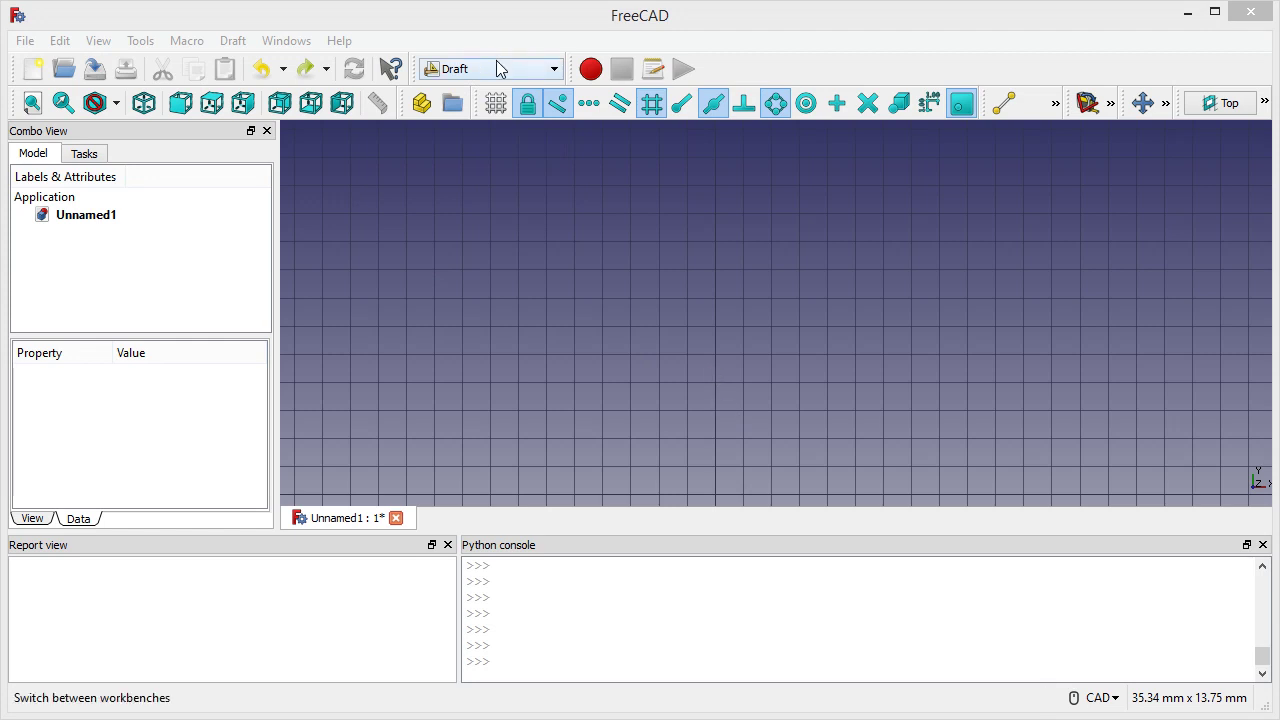
Switch to the front view and align the Draft working plane with the XZ (front) plane.
left_click(179, 106)
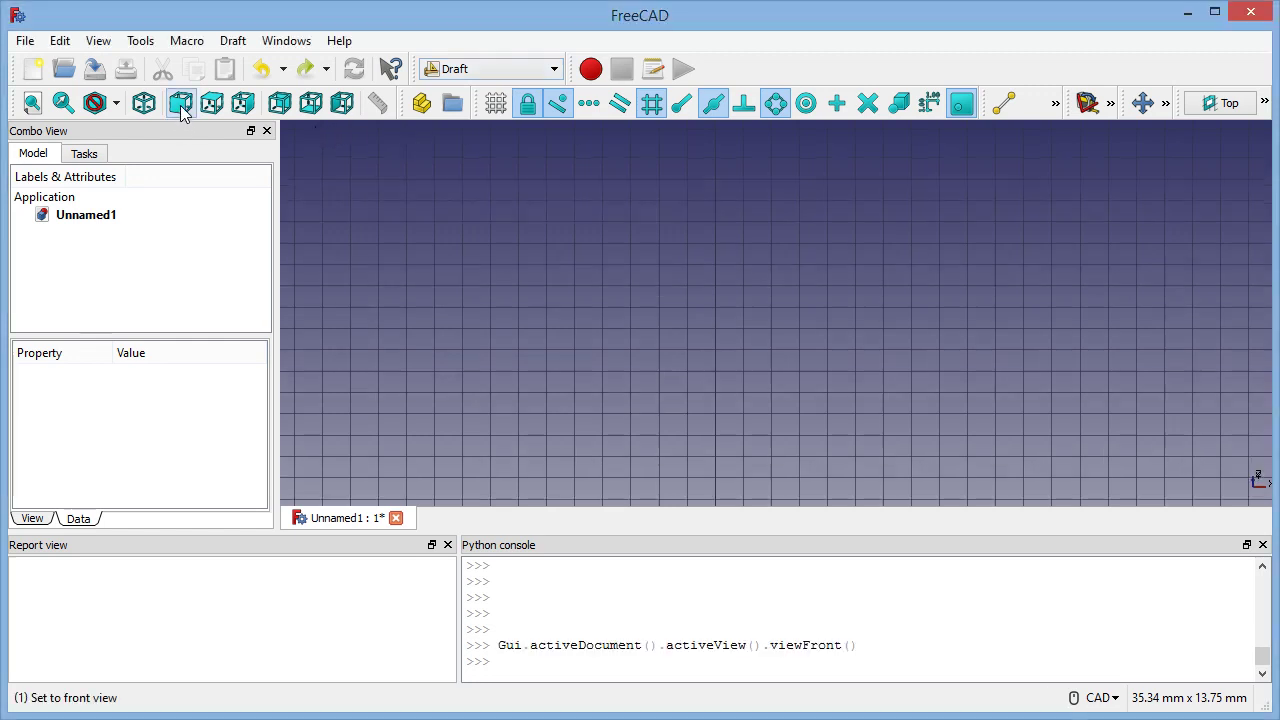
left_click(1218, 105)
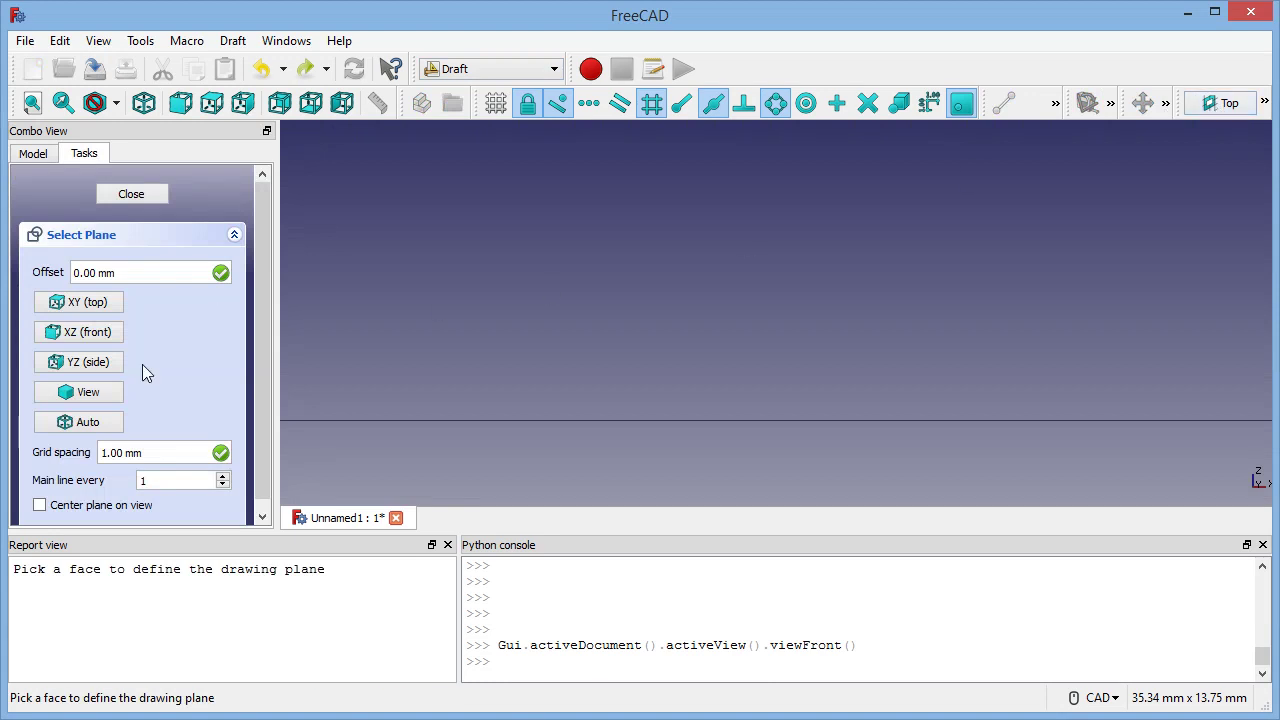
left_click(85, 334)
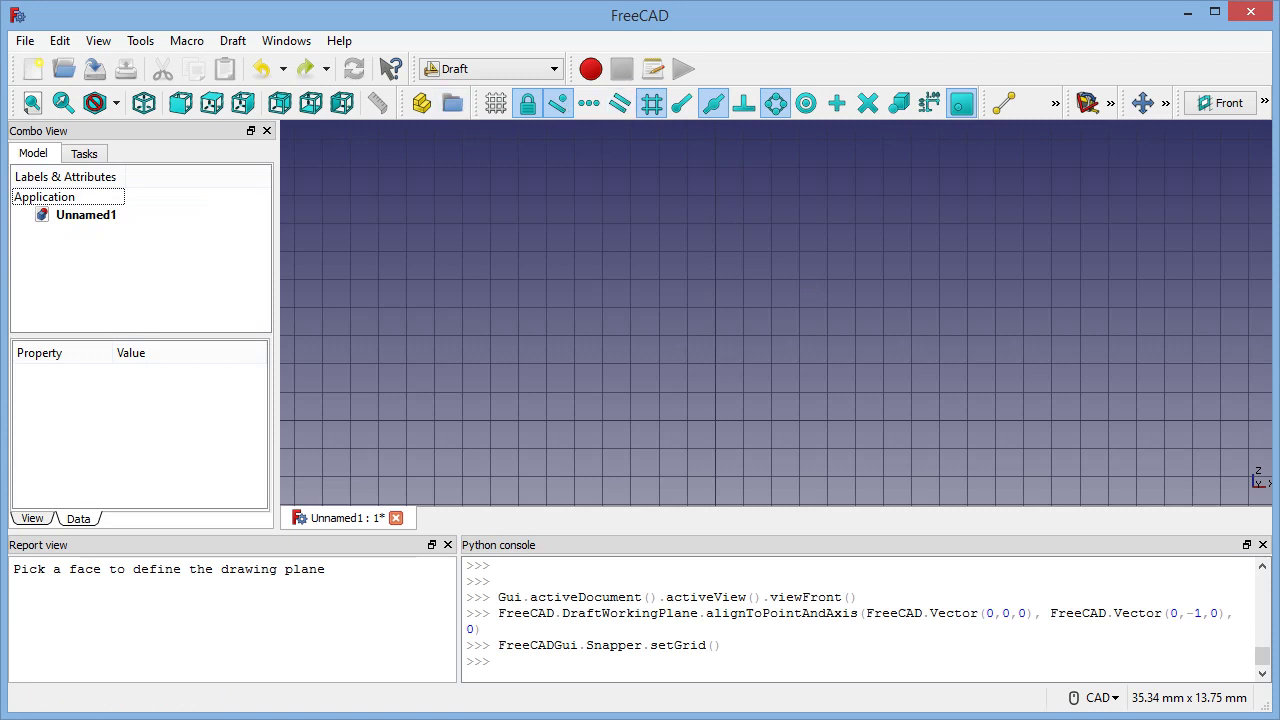
Draw a wire from the origin: 4 mm up, then diagonally, then 5 mm horizontally.
left_click(1055, 103)
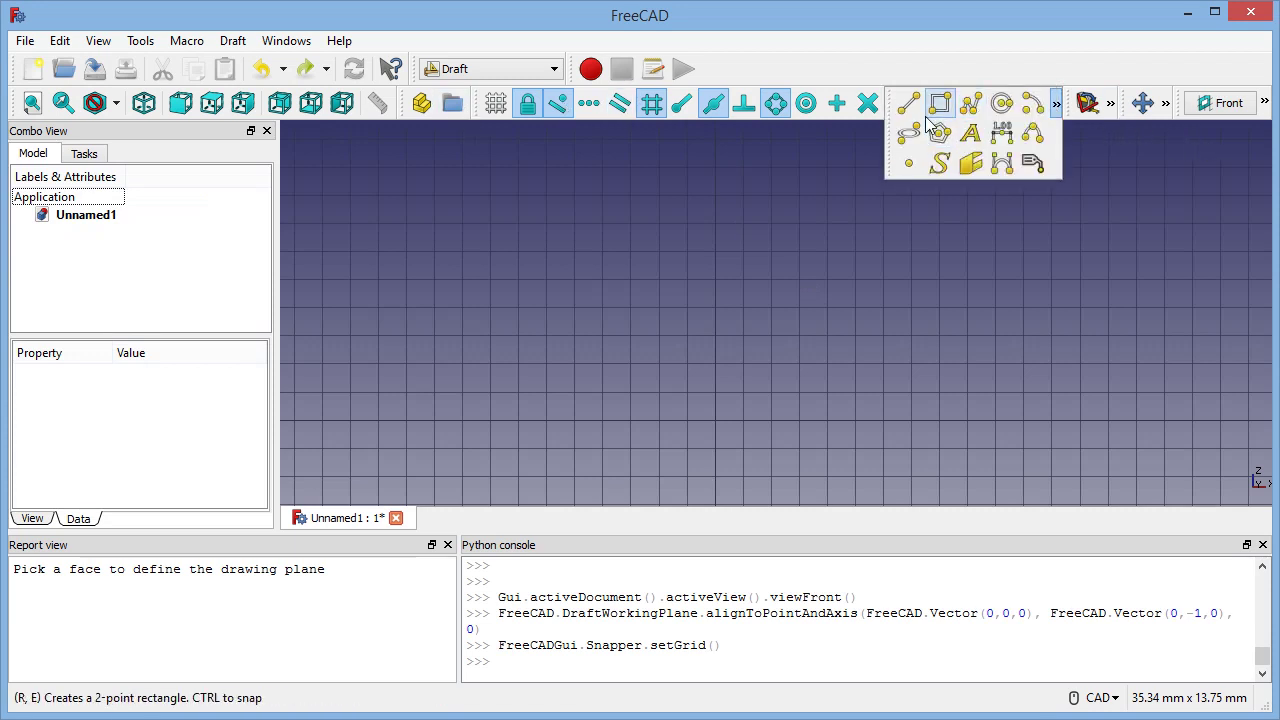
left_click(969, 112)
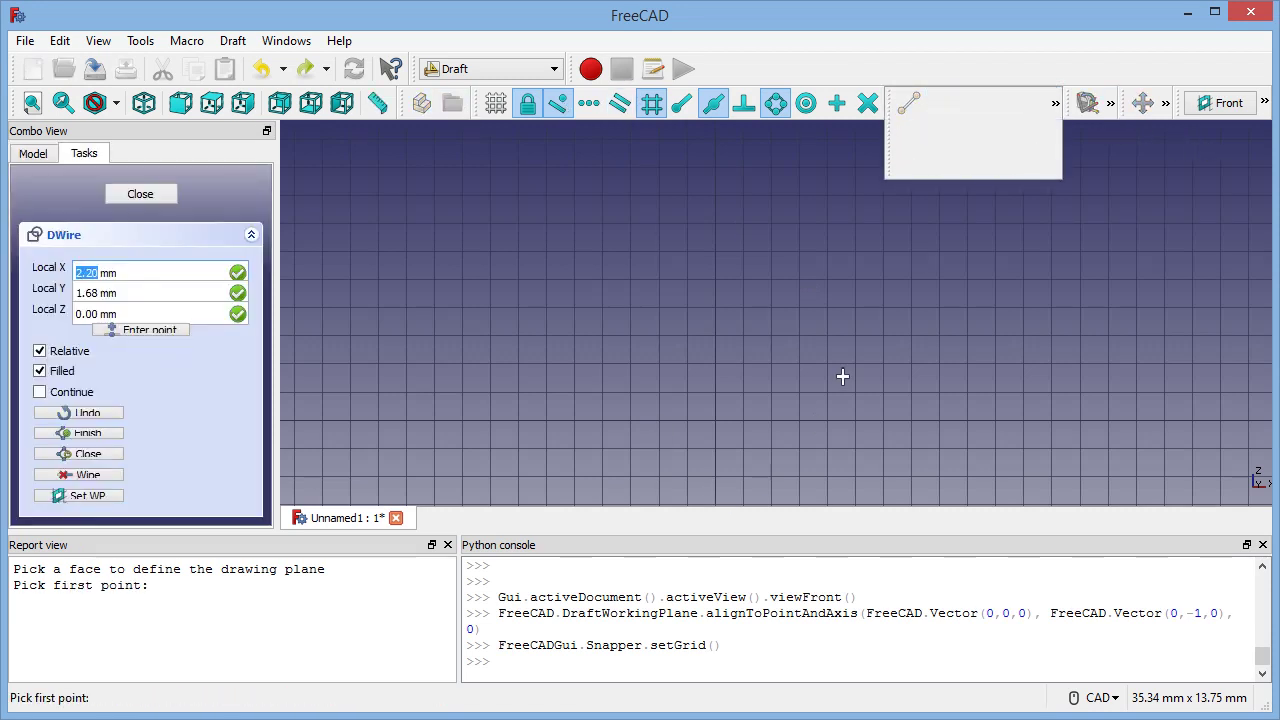
left_click(716, 423)
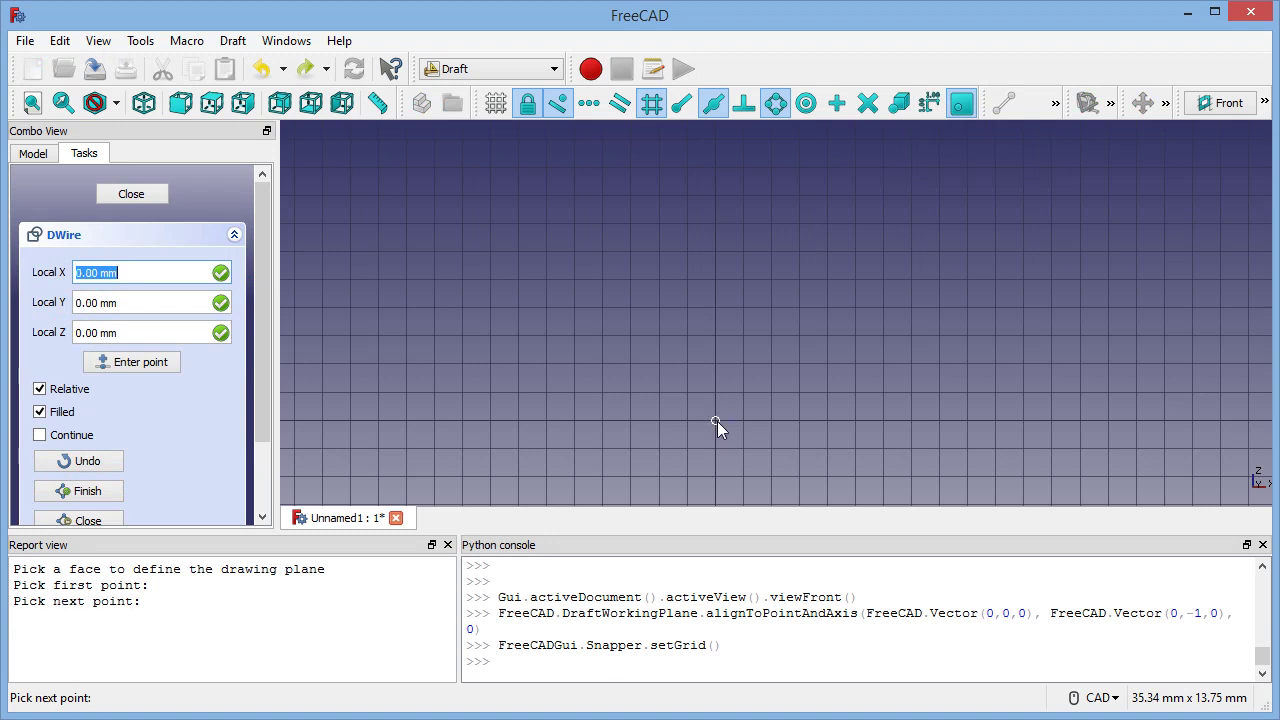
left_click(716, 309)
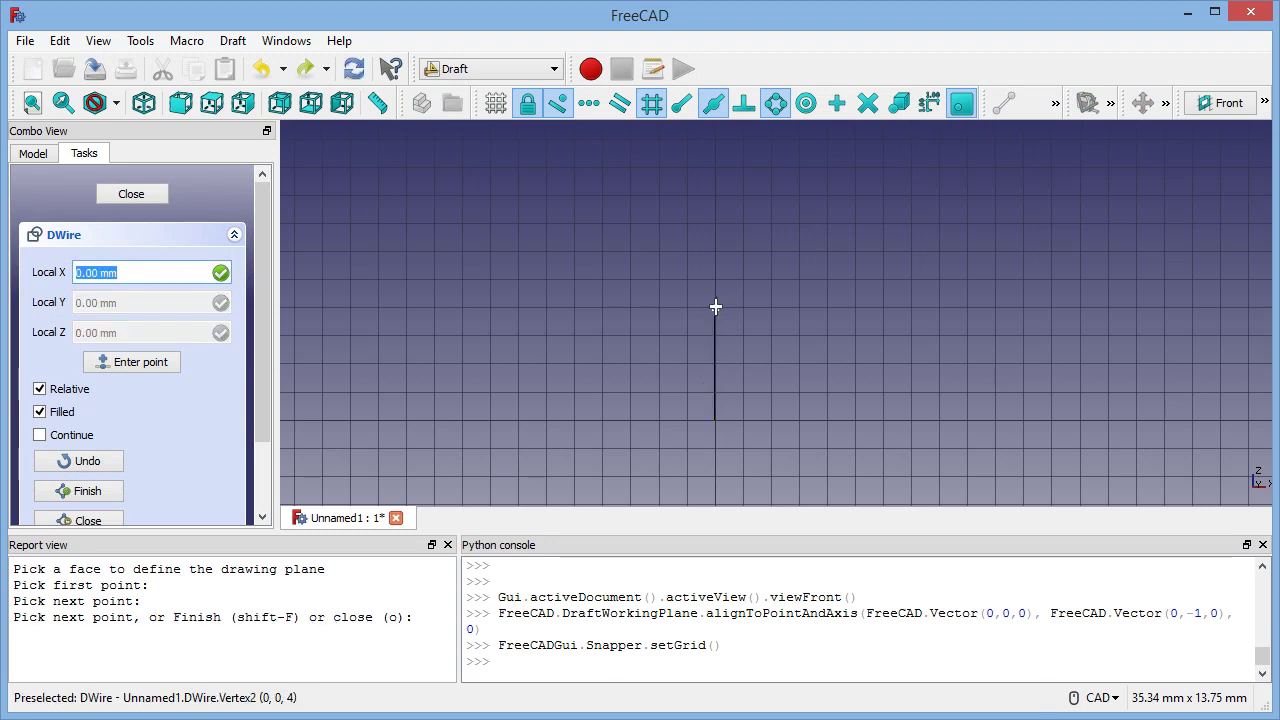
left_click(799, 224)
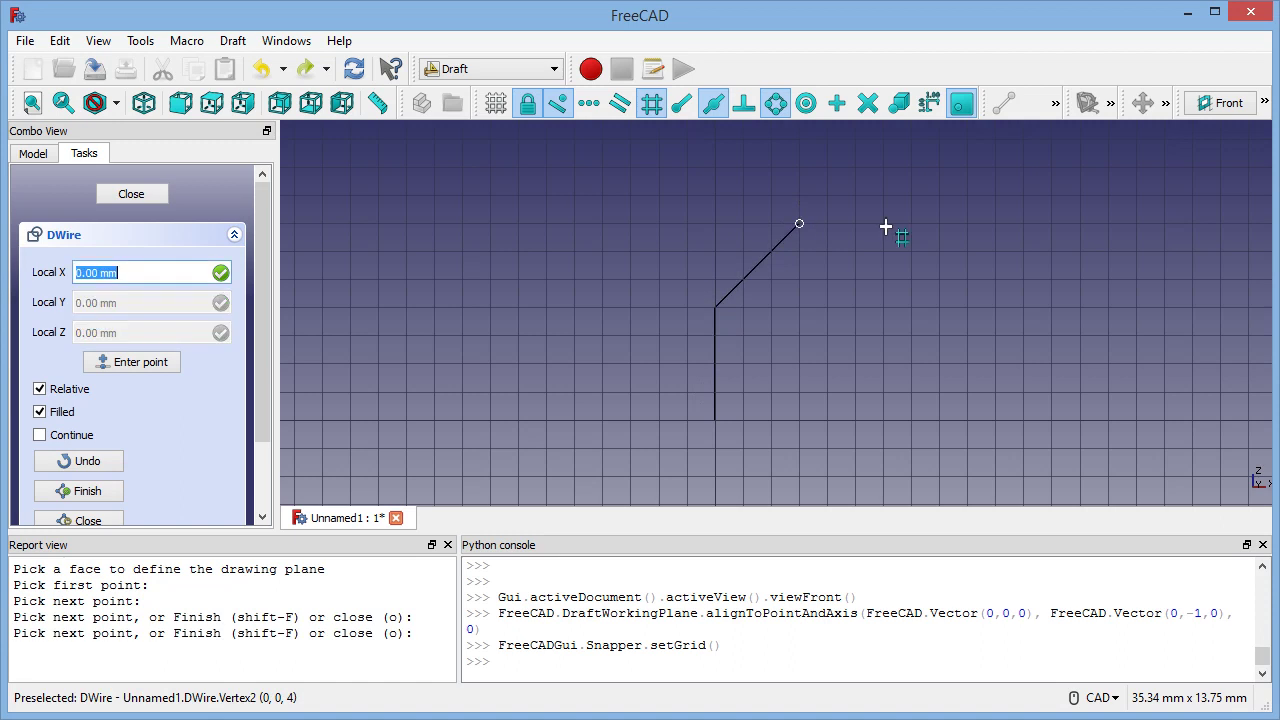
left_click(939, 224)
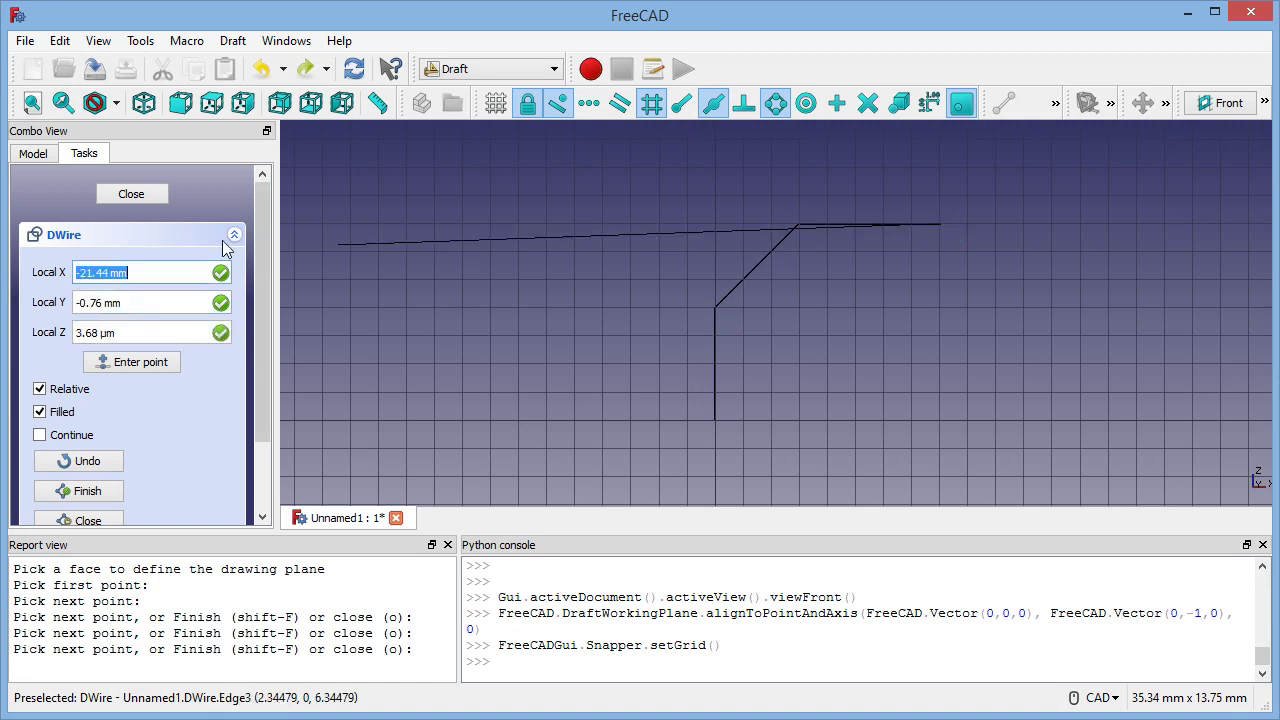
Finish the wire, switch to the E.M. workbench, and convert DWire into an FHPath.
left_click(139, 194)
left_click(513, 69)
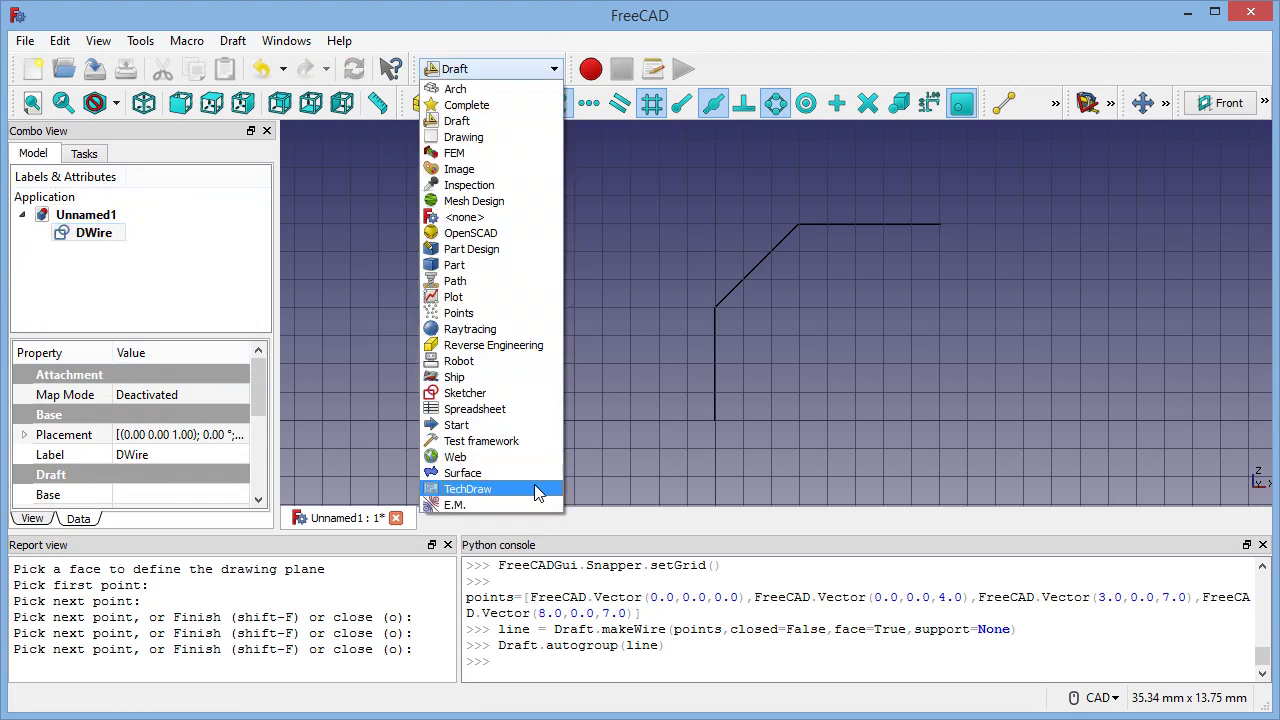
left_click(488, 505)
left_click(83, 234)
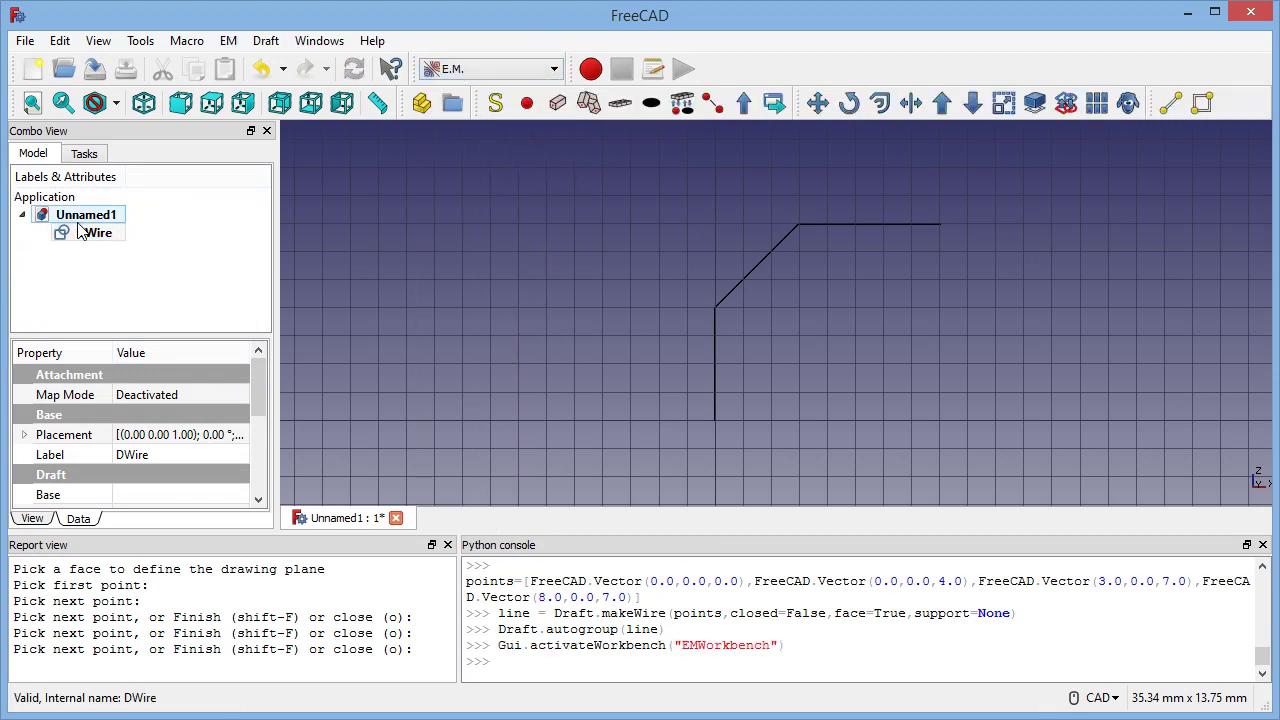
left_click(589, 103)
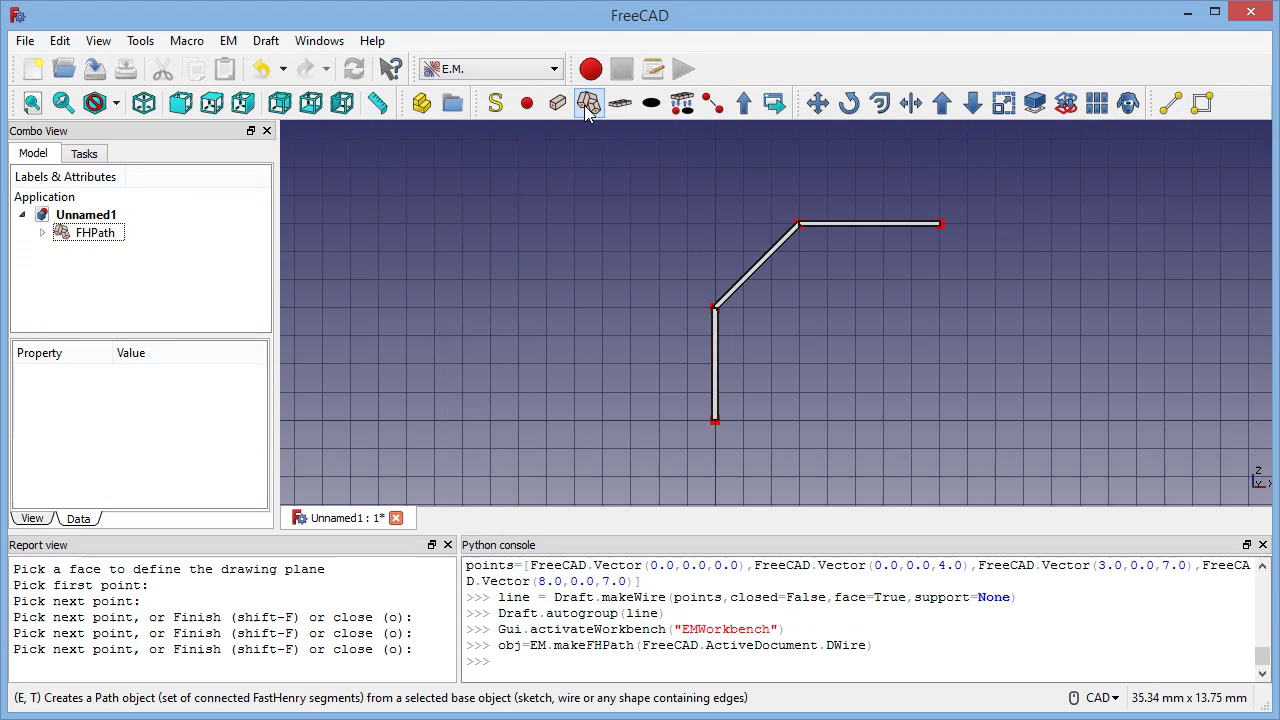
Orbit to a perspective view and expand FHPath to show its four FHNodes and properties.
middle_click_drag(740, 367, 807, 346)
scroll(801, 349, "up", 2)
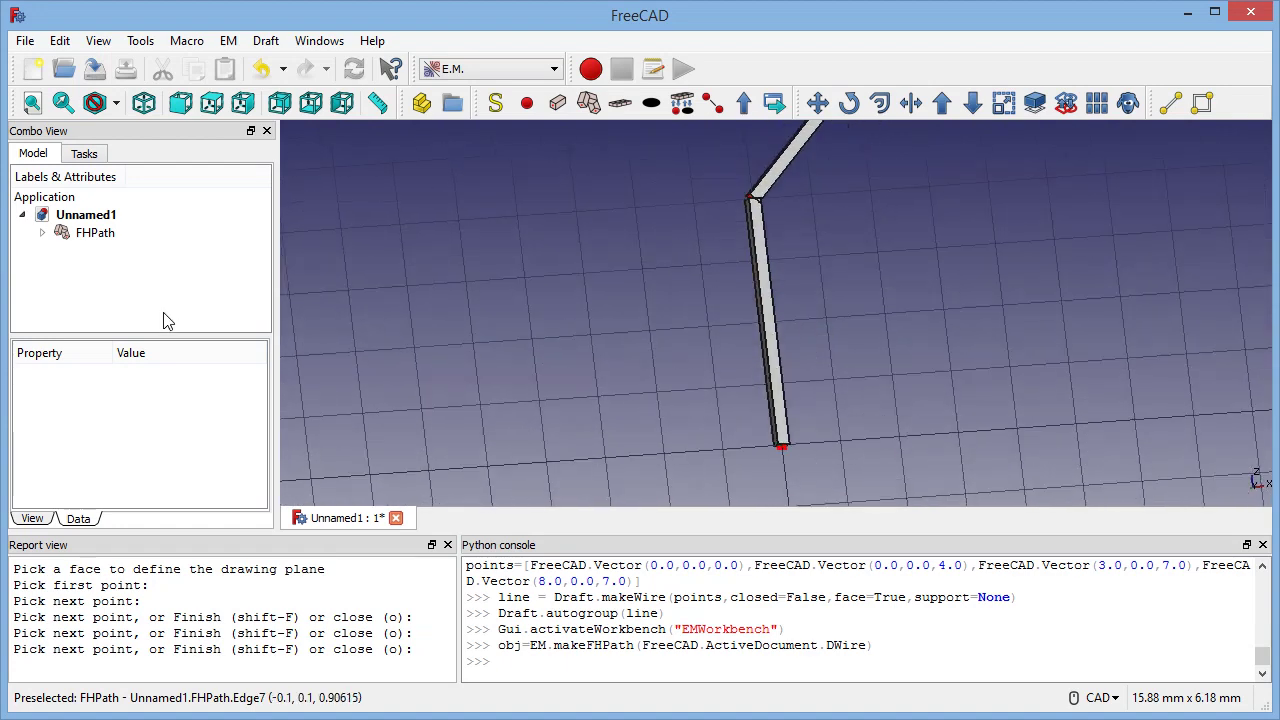
left_click(42, 233)
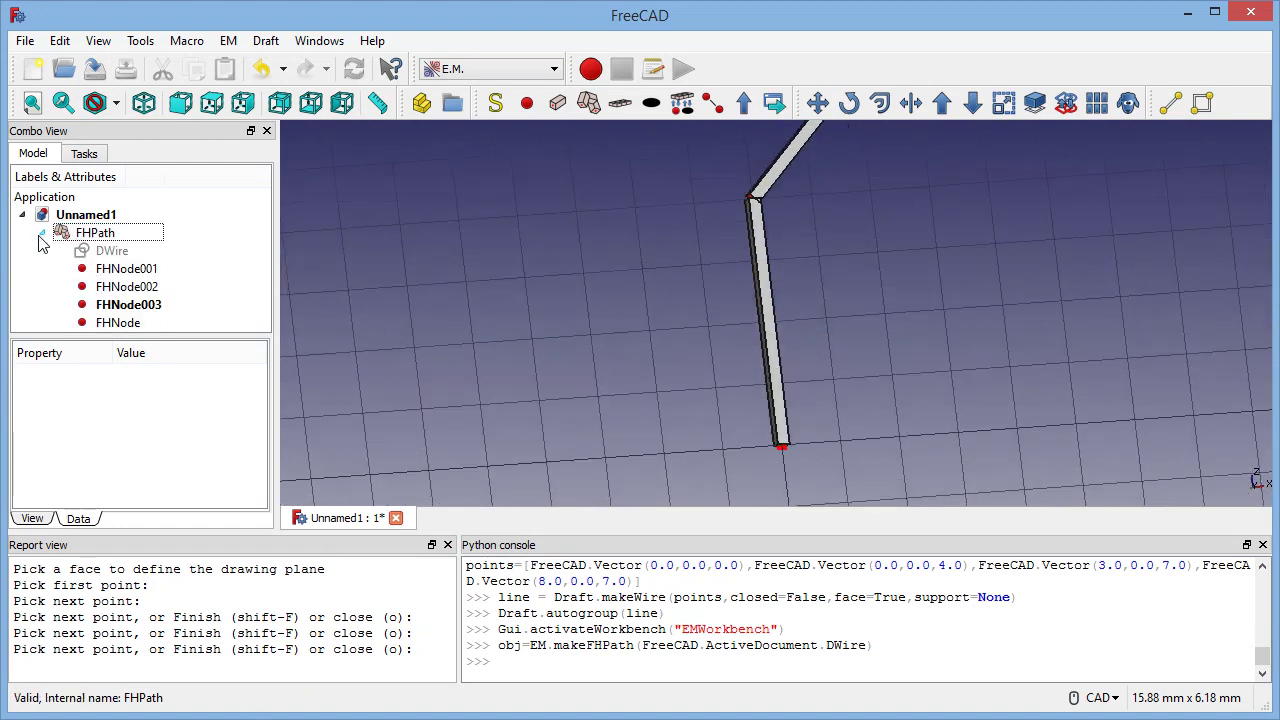
left_click(98, 256)
left_click(95, 232)
left_click_drag(259, 381, 265, 459)
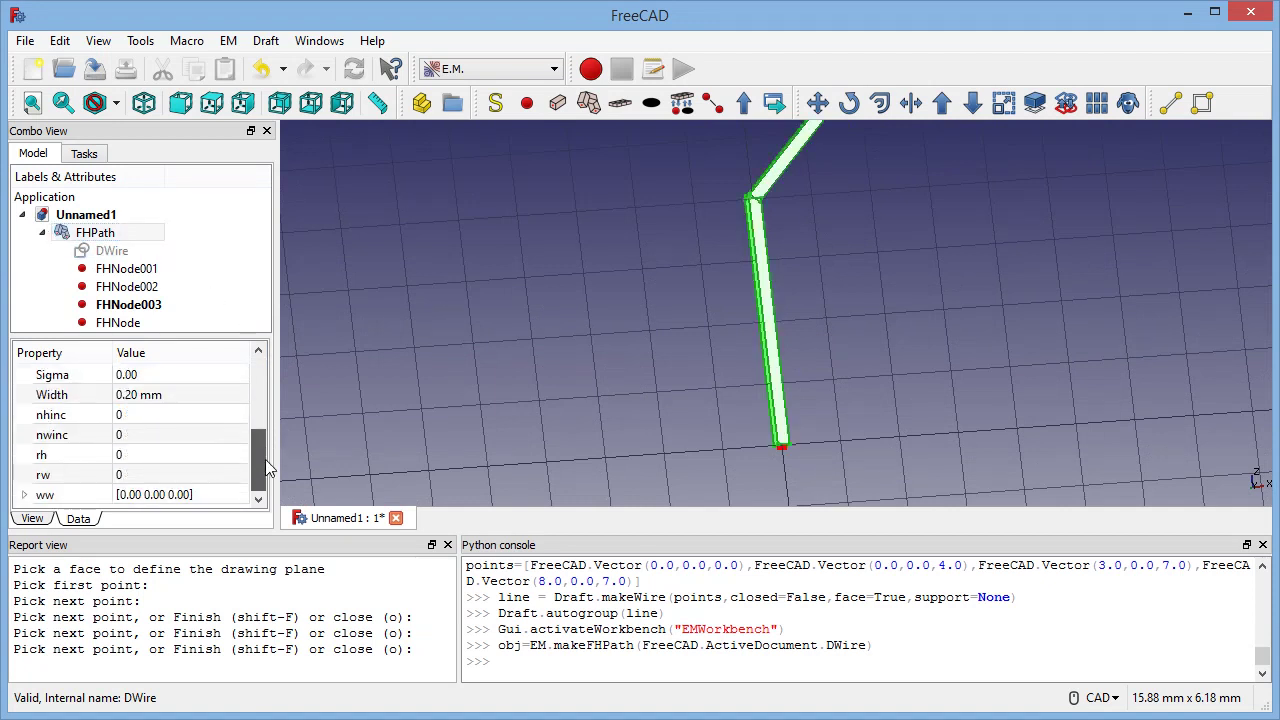
Change the FHPath Width to 0.8 mm.
left_click(130, 396)
key("Delete")
key("Delete")
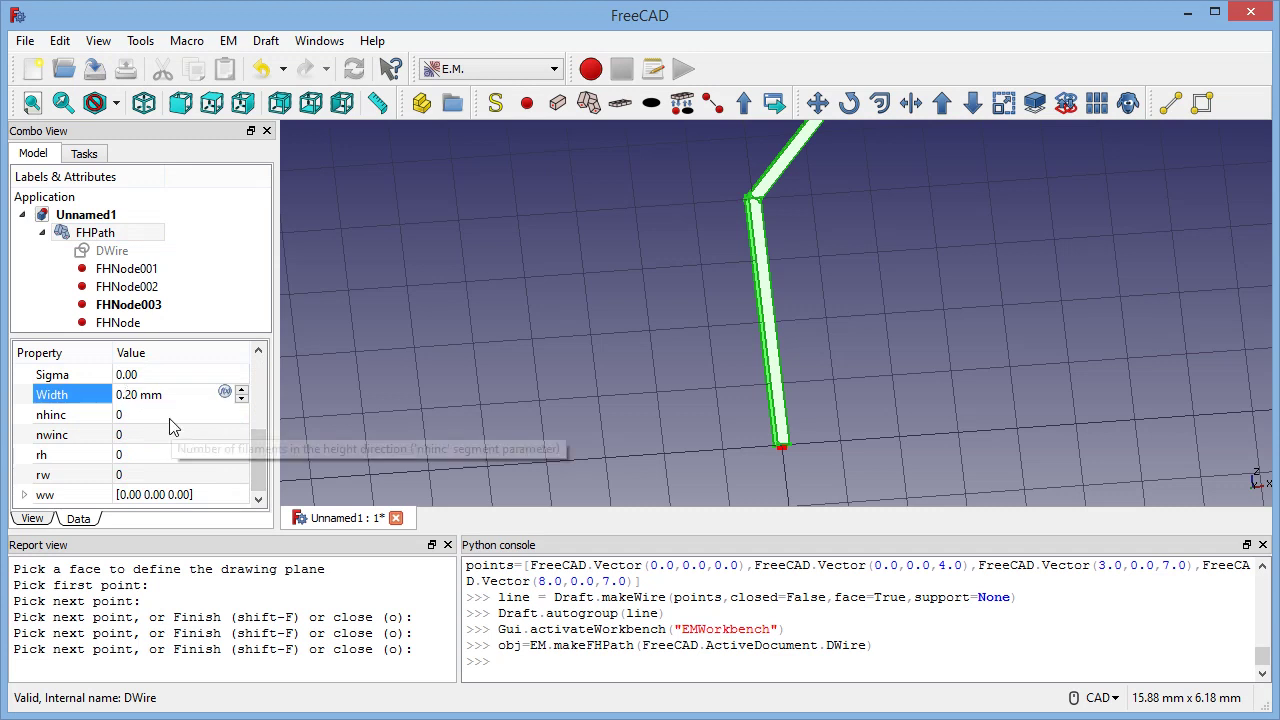
type("8")
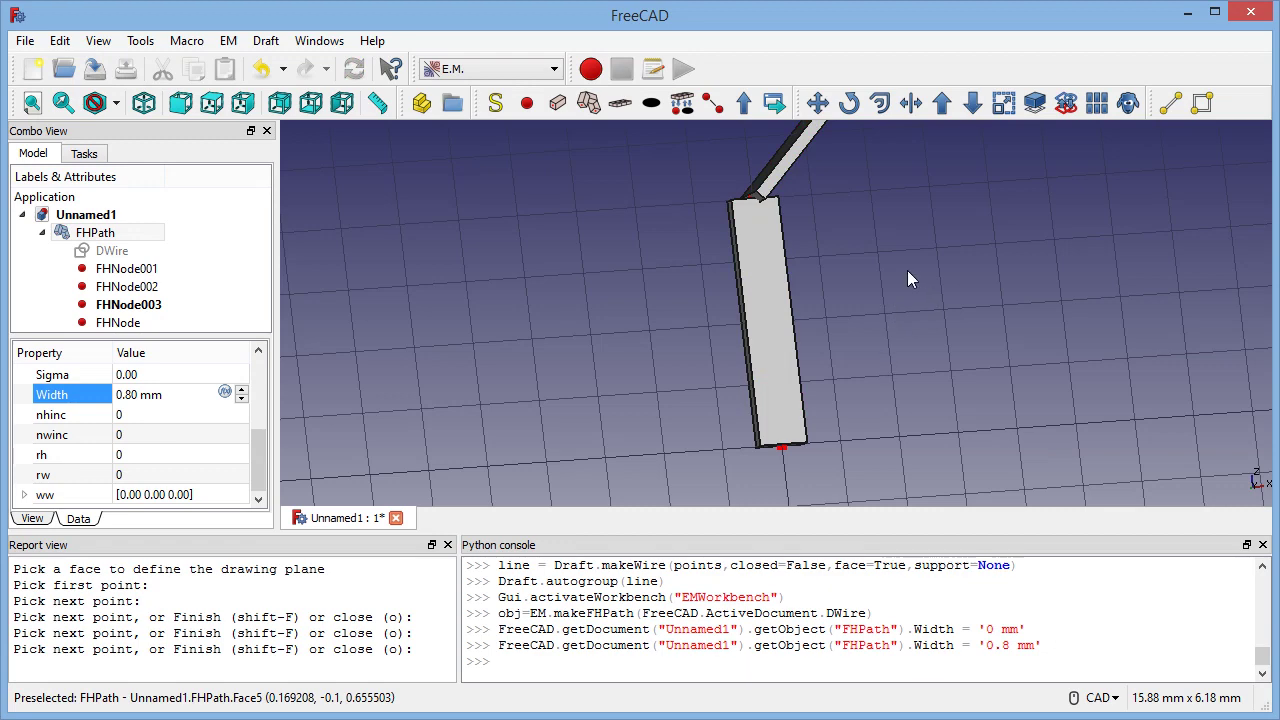
Zoom, orbit and pan until the bend between the wider strips fills the view.
middle_click_drag(907, 278, 876, 284)
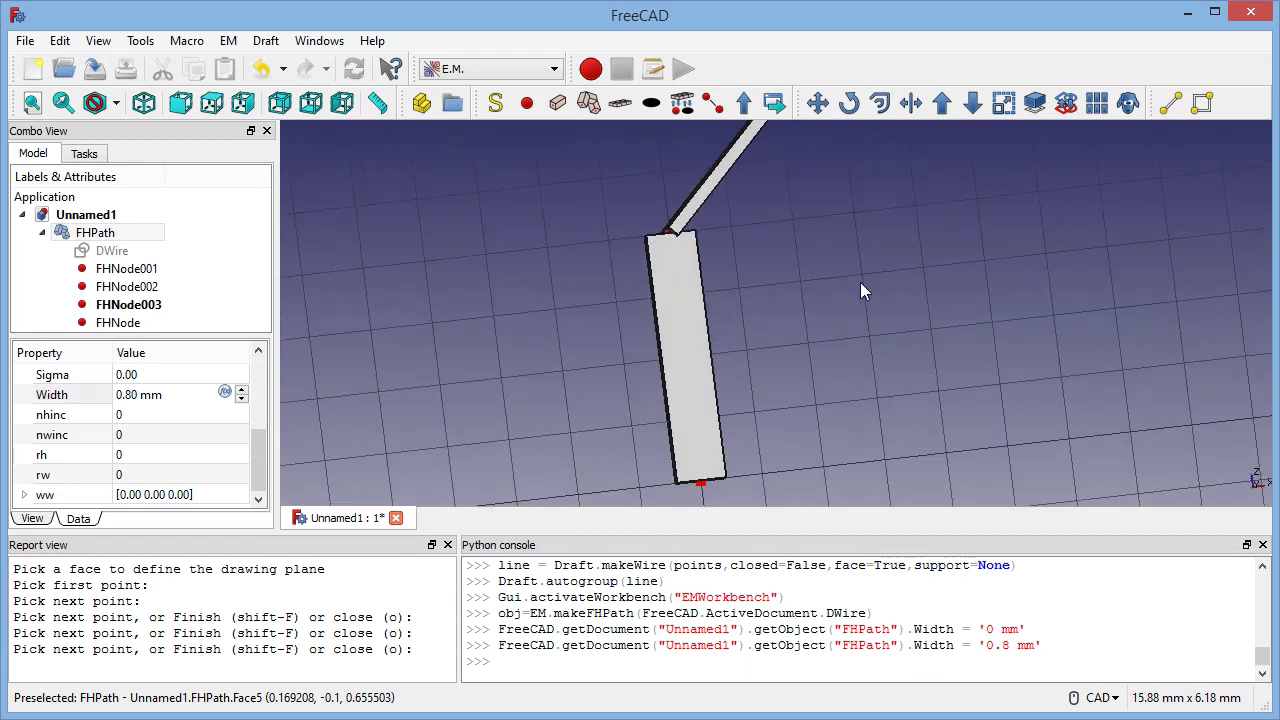
scroll(864, 319, "up", 2)
scroll(868, 322, "down", 4)
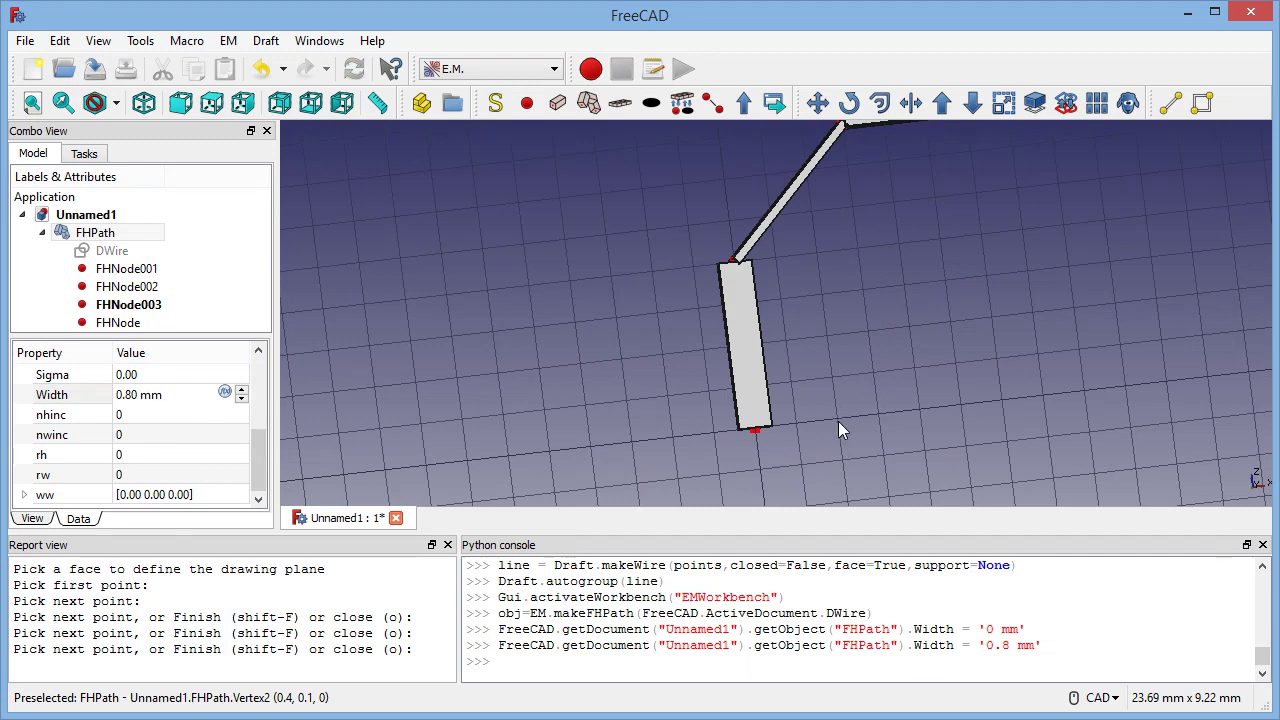
scroll(838, 421, "up", 1)
scroll(860, 340, "down", 1)
scroll(940, 311, "down", 2)
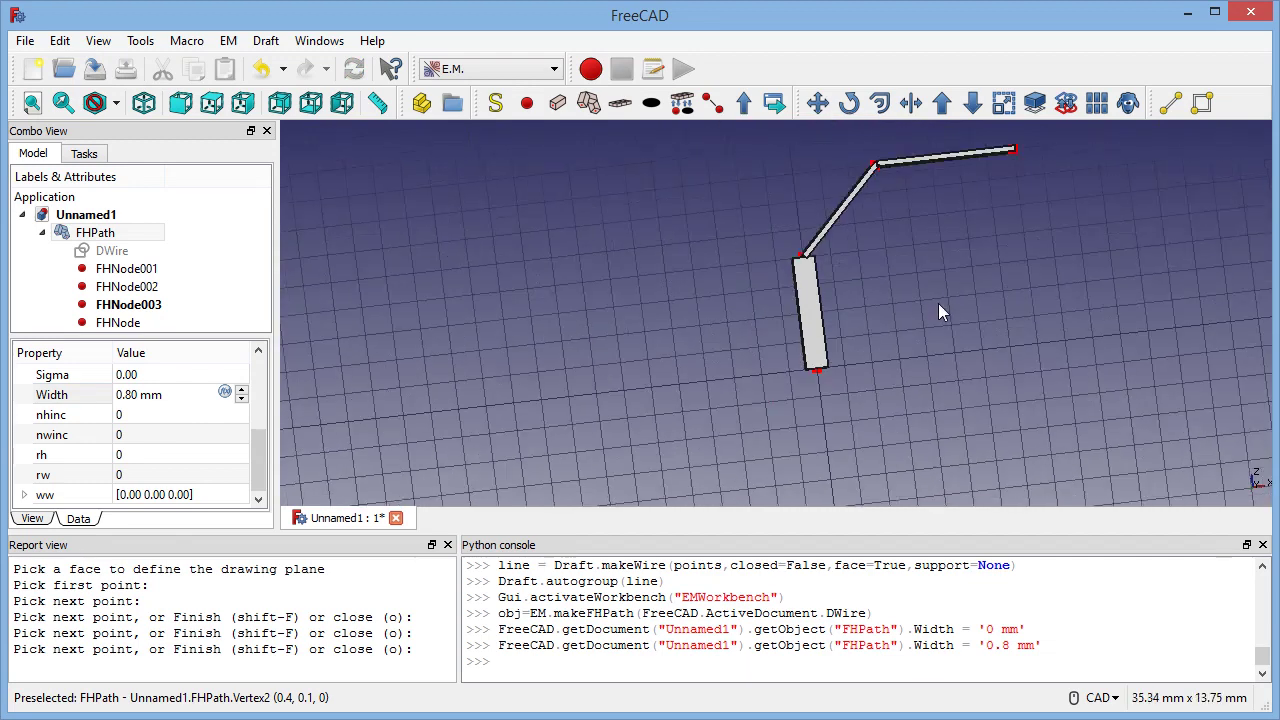
scroll(911, 292, "up", 2)
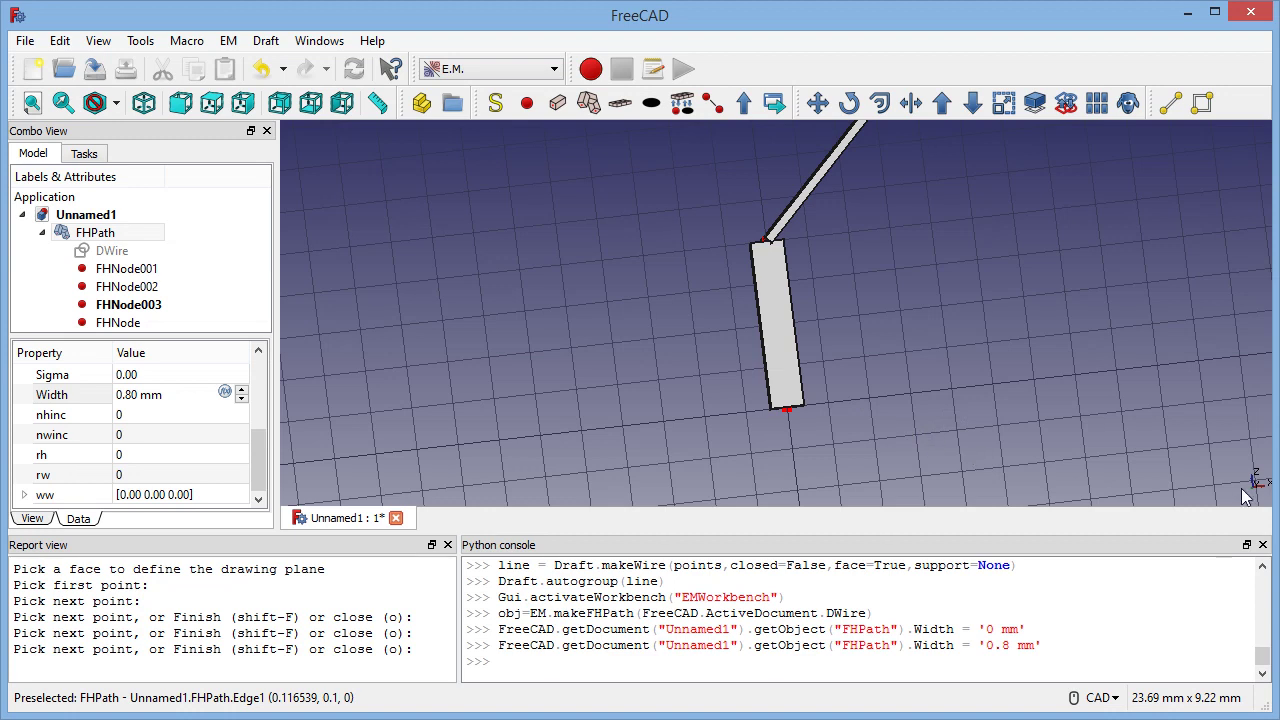
scroll(851, 402, "up", 2)
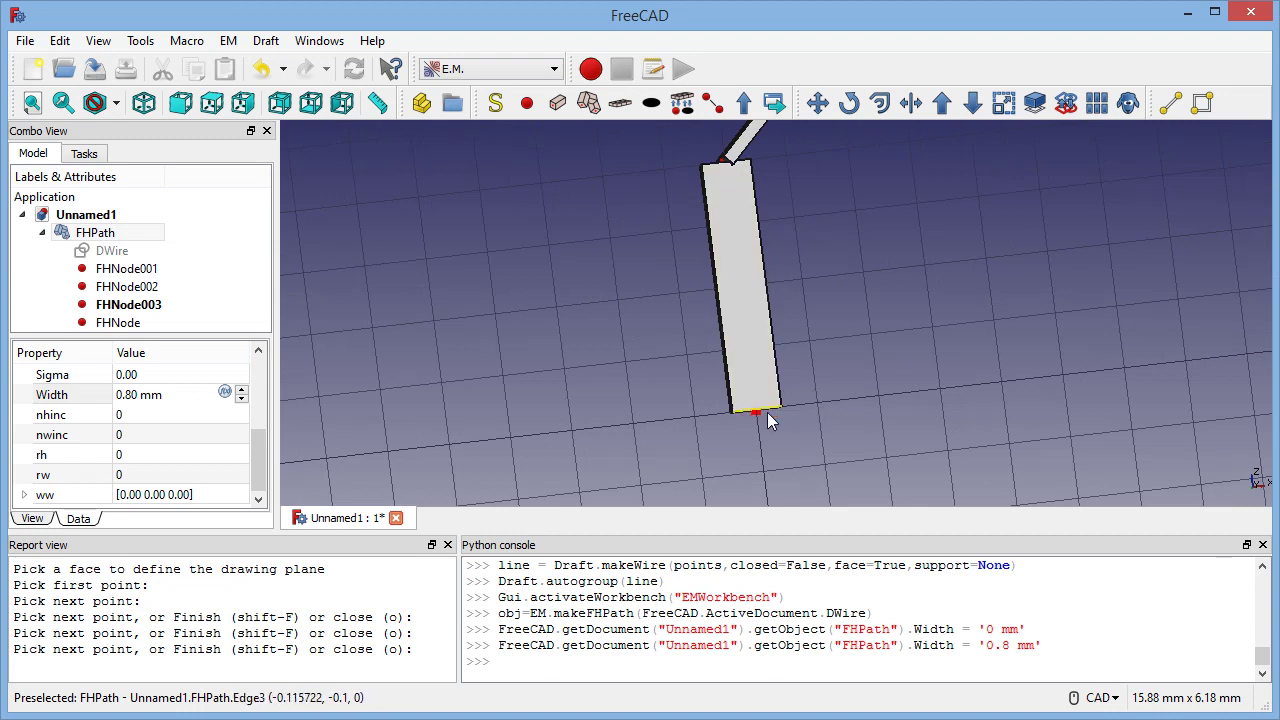
scroll(948, 355, "down", 2)
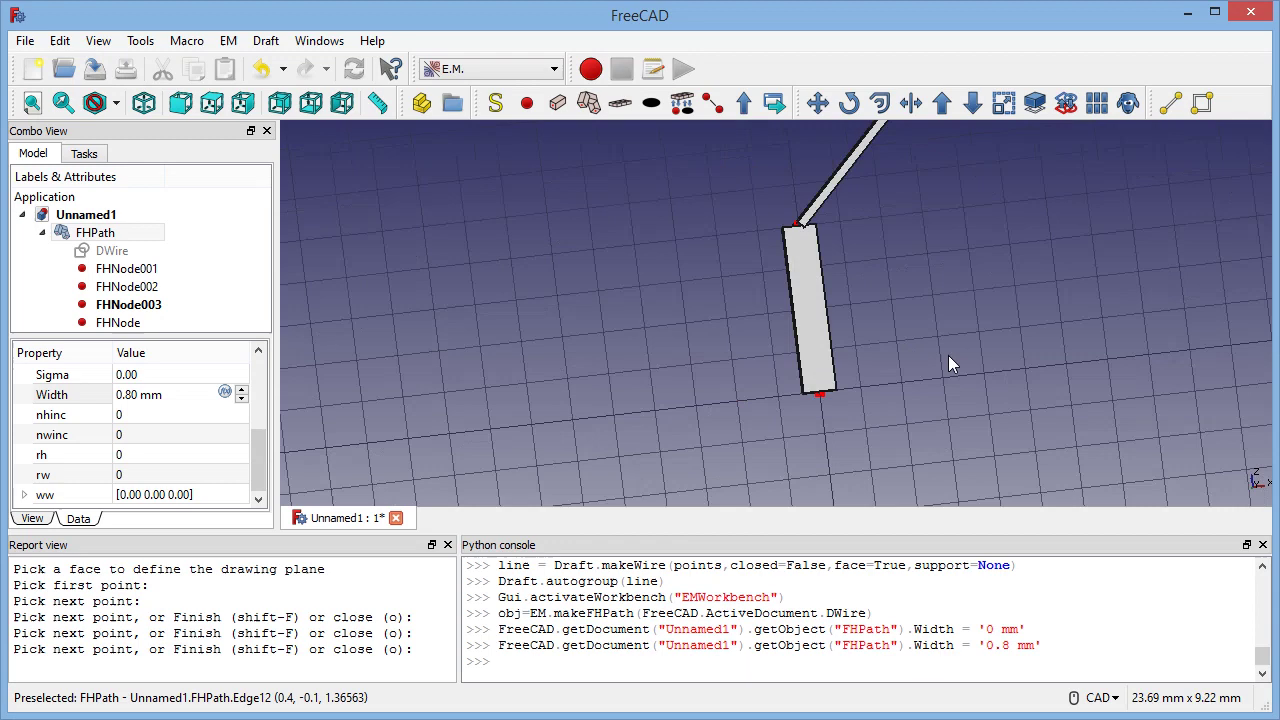
middle_click_drag(871, 213, 915, 215)
middle_click_drag(860, 292, 1045, 453)
scroll(974, 403, "up", 5)
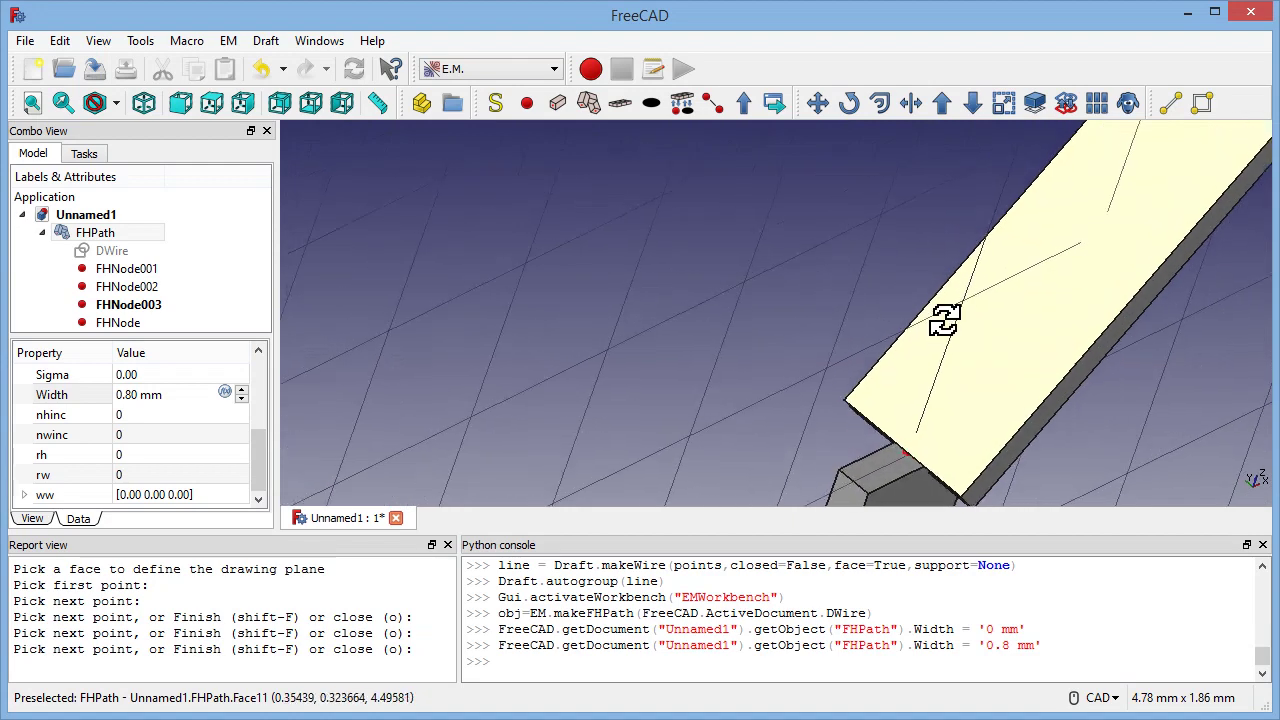
middle_click_drag(965, 377, 781, 270)
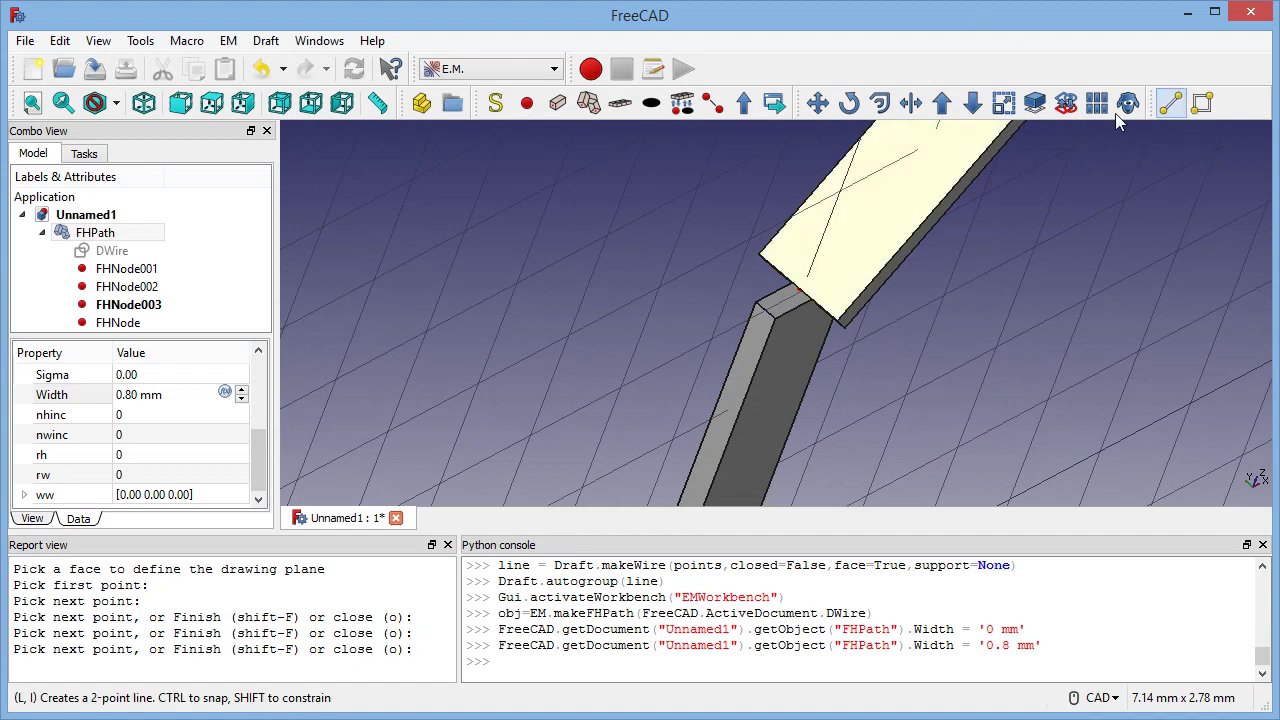
Return to the Draft workbench and set the working plane to XY (top) with W,P.
left_click(490, 68)
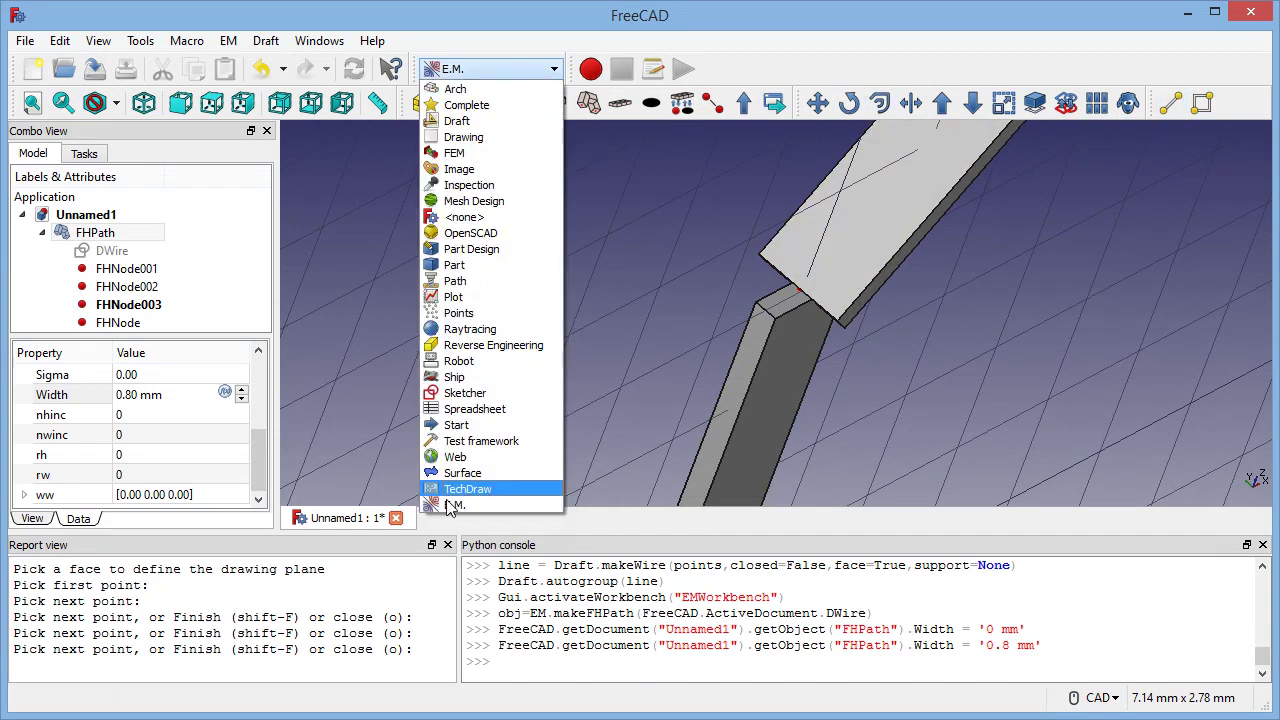
left_click(465, 121)
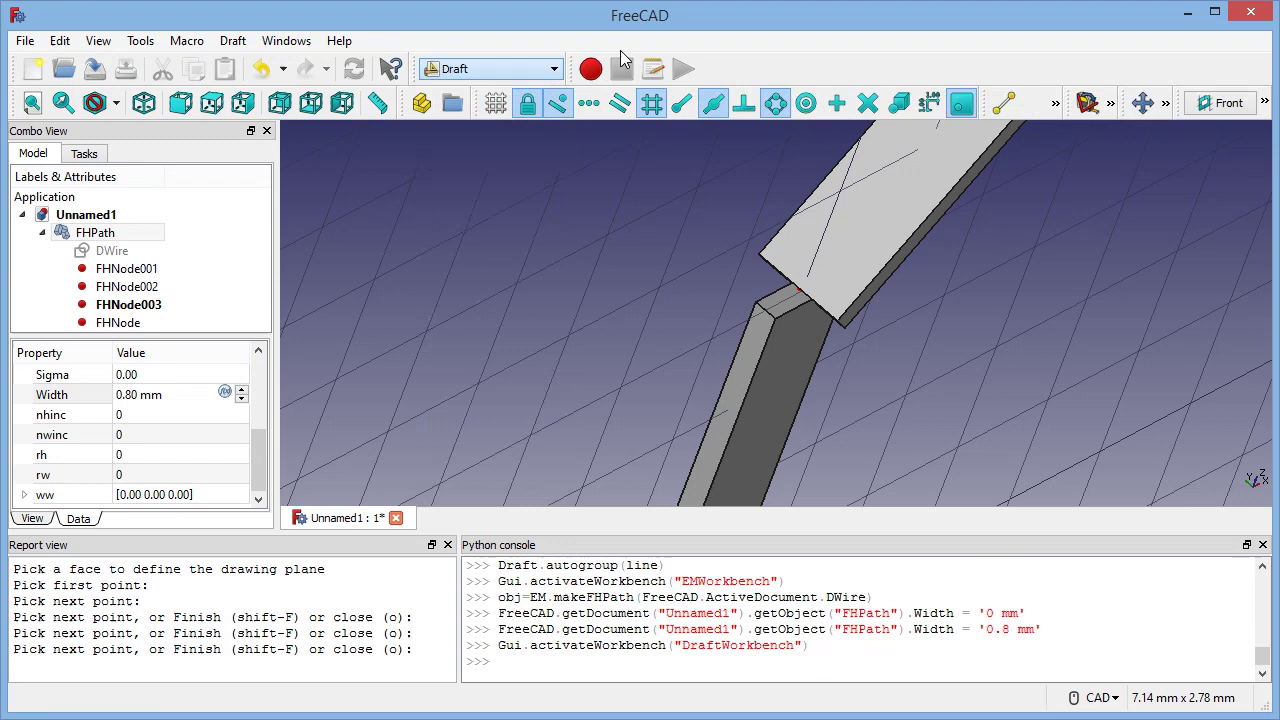
key("w")
key("p")
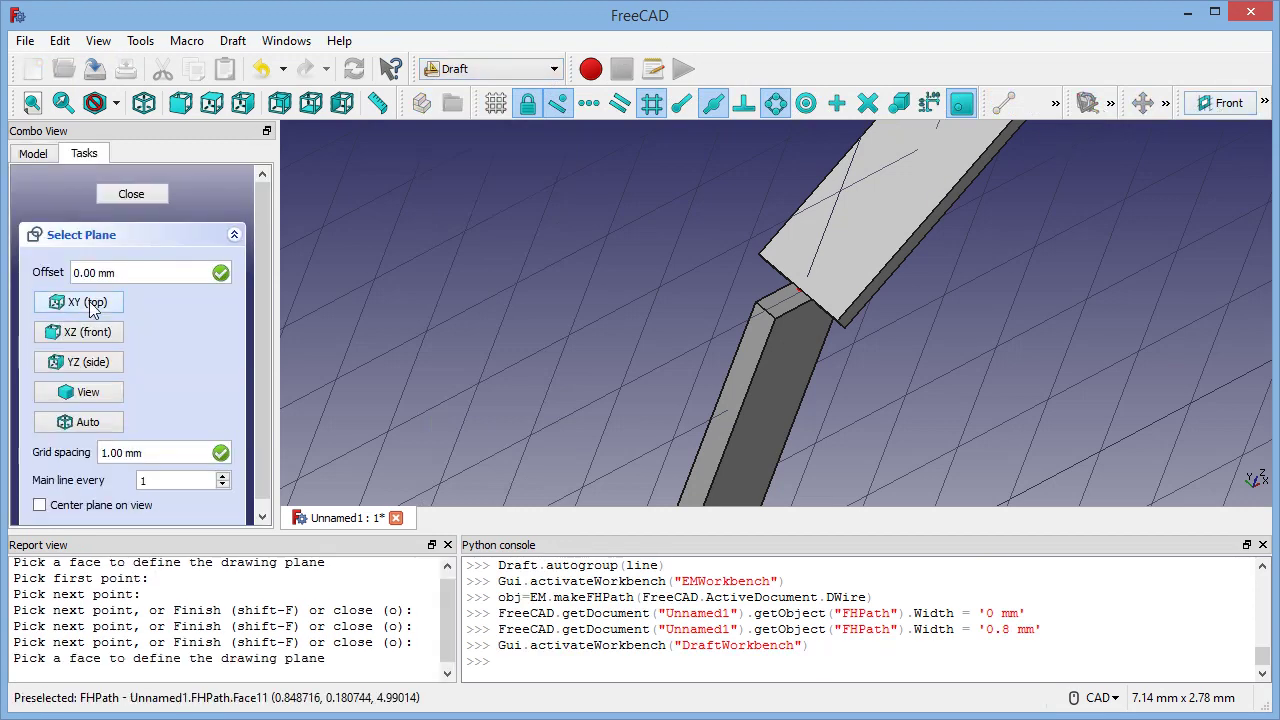
left_click(90, 304)
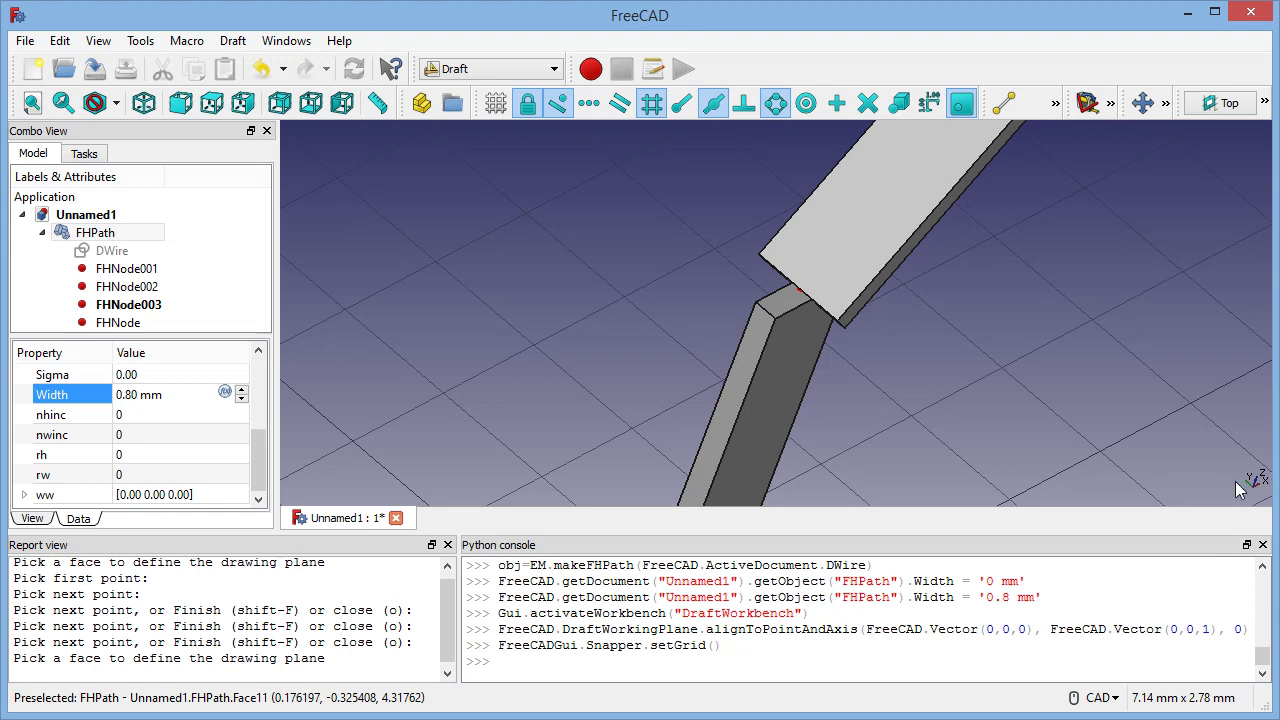
Orbit around the bent path and expand ww into its x, y, z components.
middle_click_drag(909, 378, 845, 253)
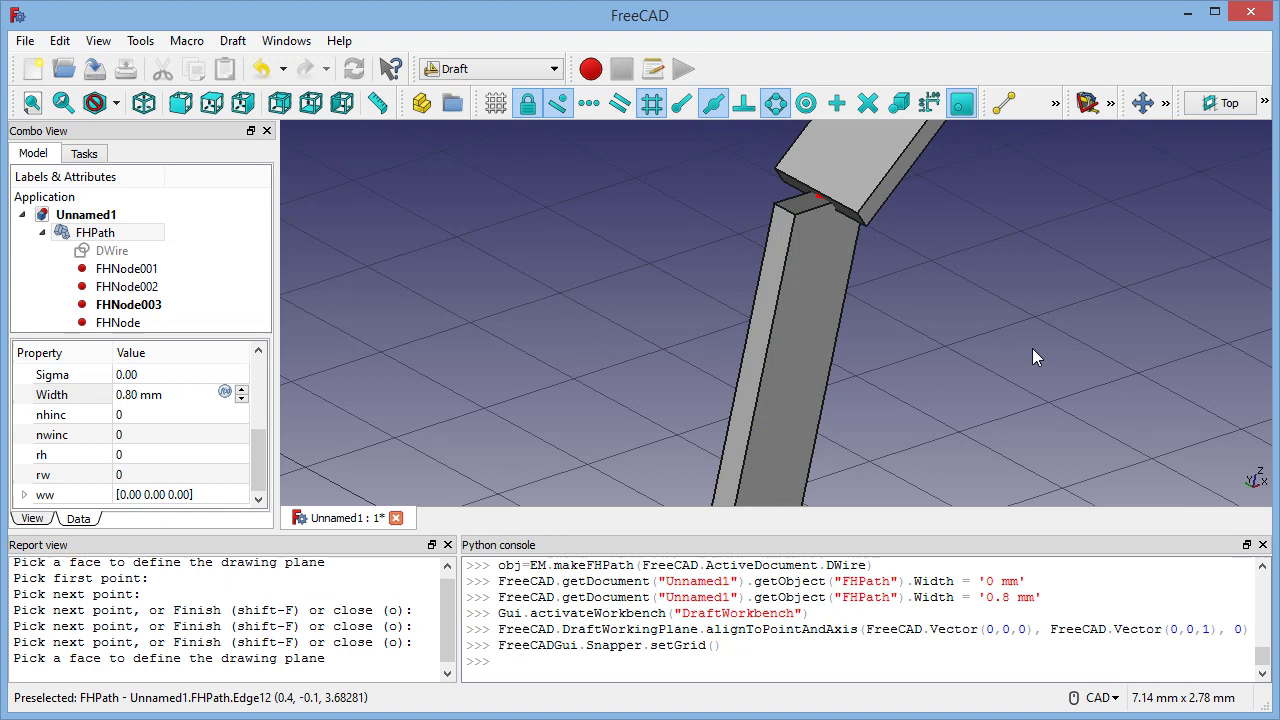
scroll(1126, 325, "down", 5)
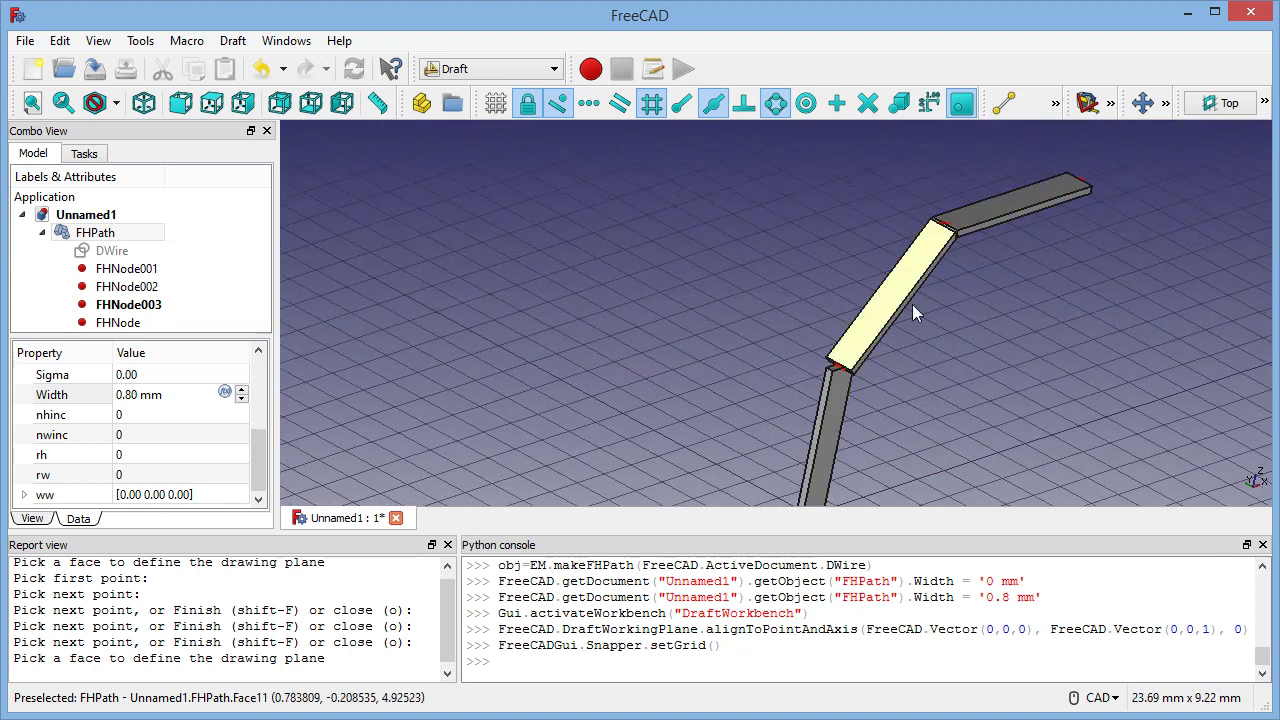
scroll(903, 428, "up", 2)
scroll(901, 420, "down", 3)
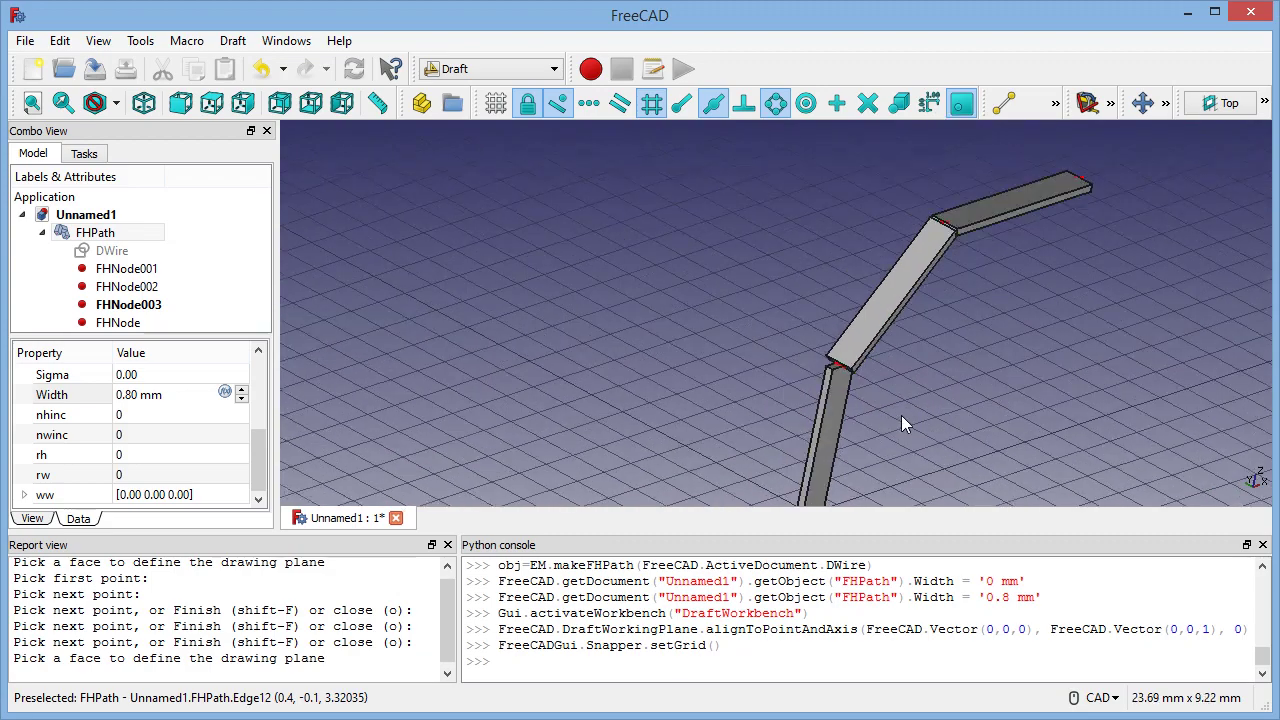
middle_click_drag(903, 420, 809, 391)
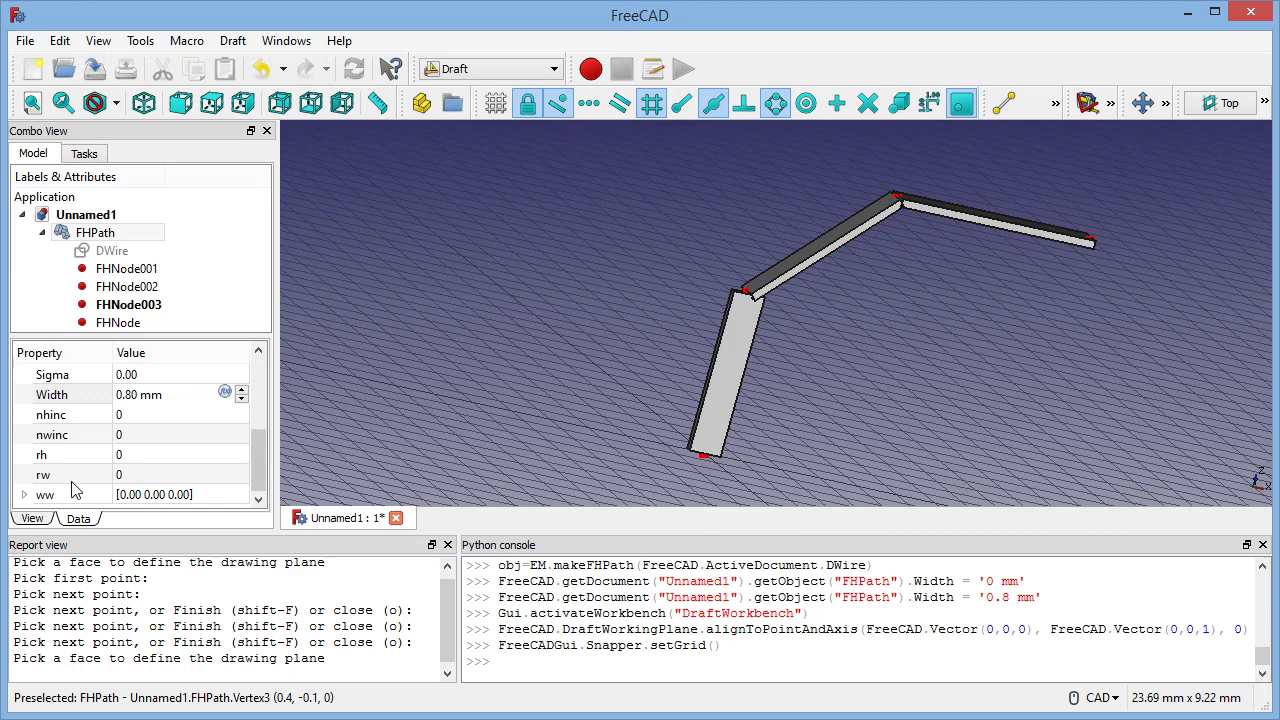
left_click(24, 494)
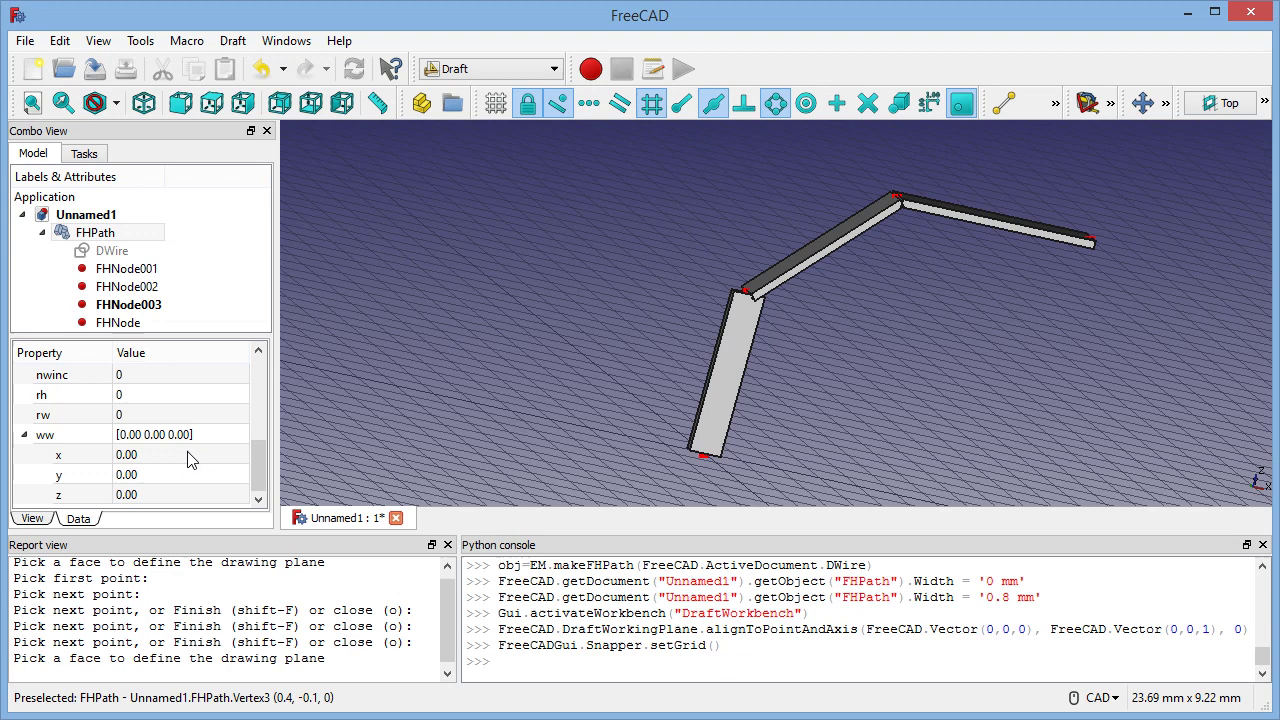
Enter 1 for ww x and 1 for ww y, leaving z at 0.
left_click(127, 457)
type("1")
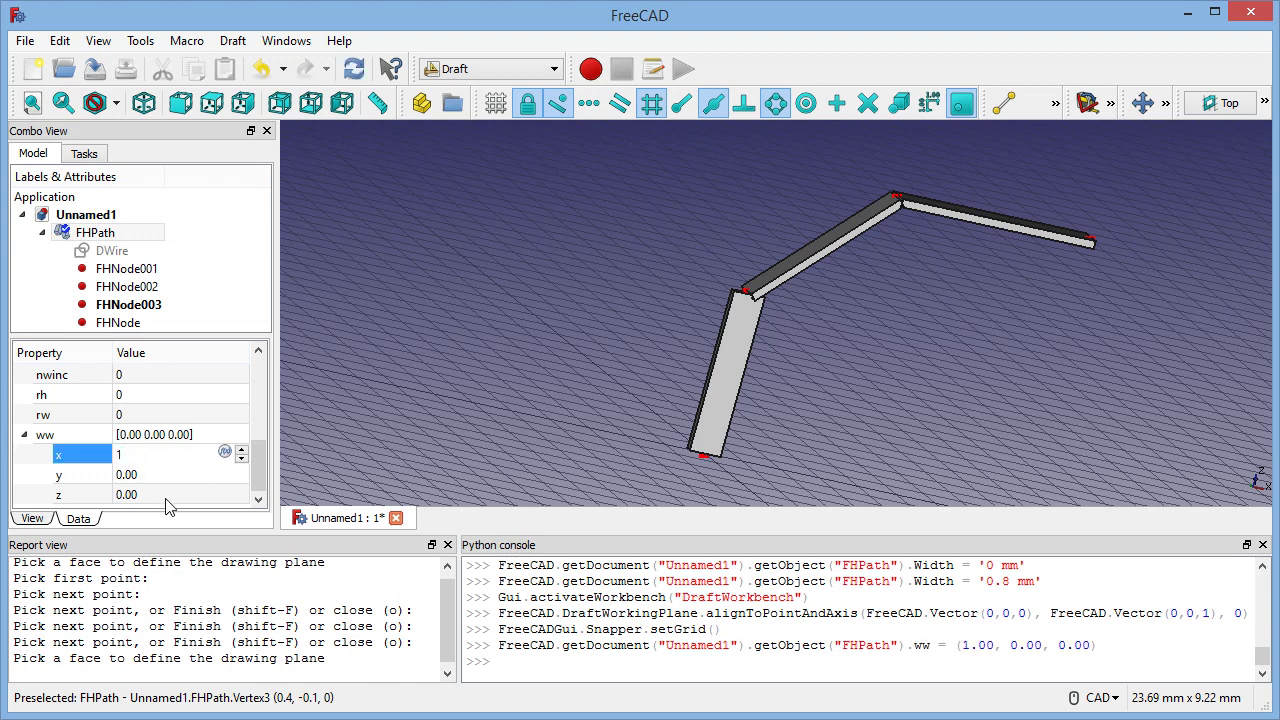
key("Return")
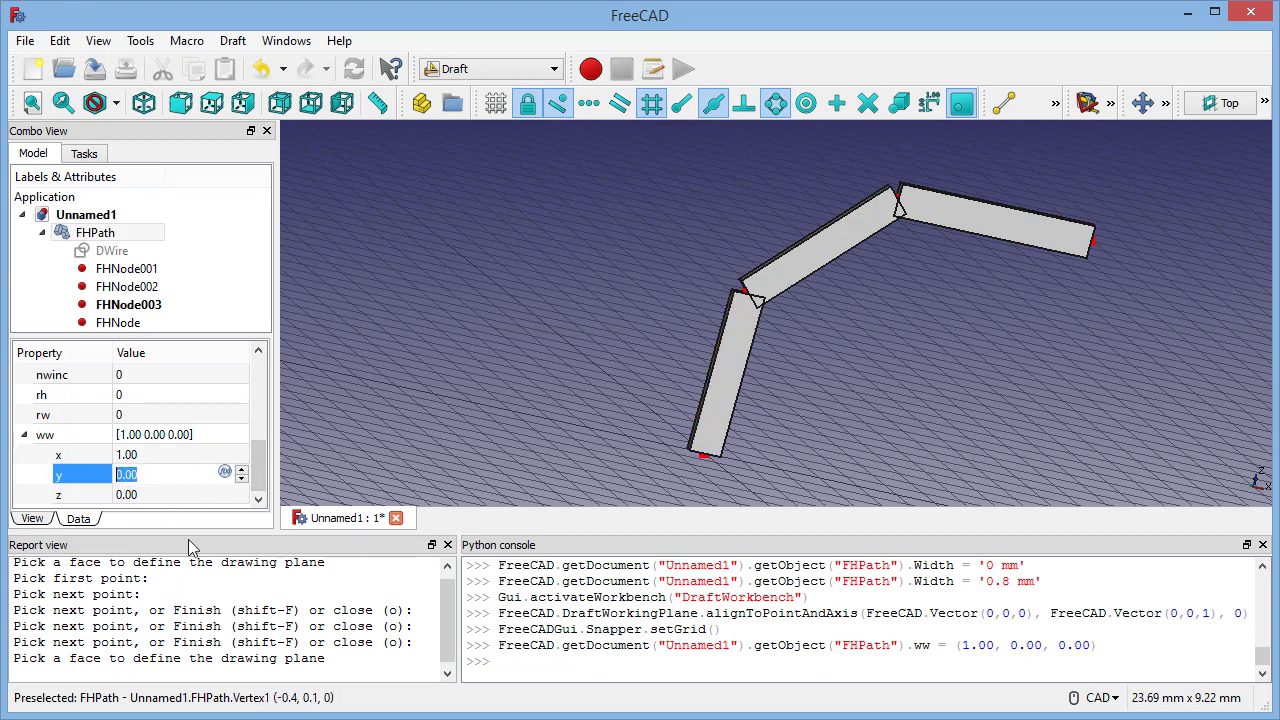
type("1")
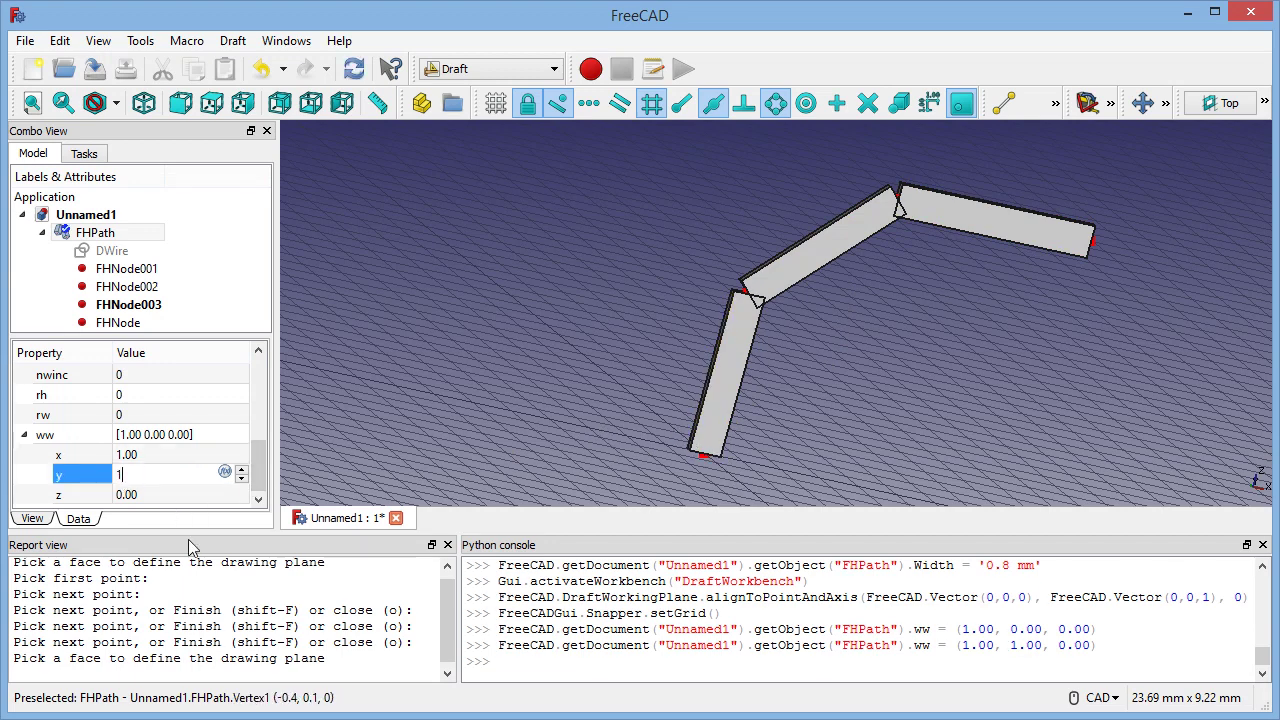
key("Return")
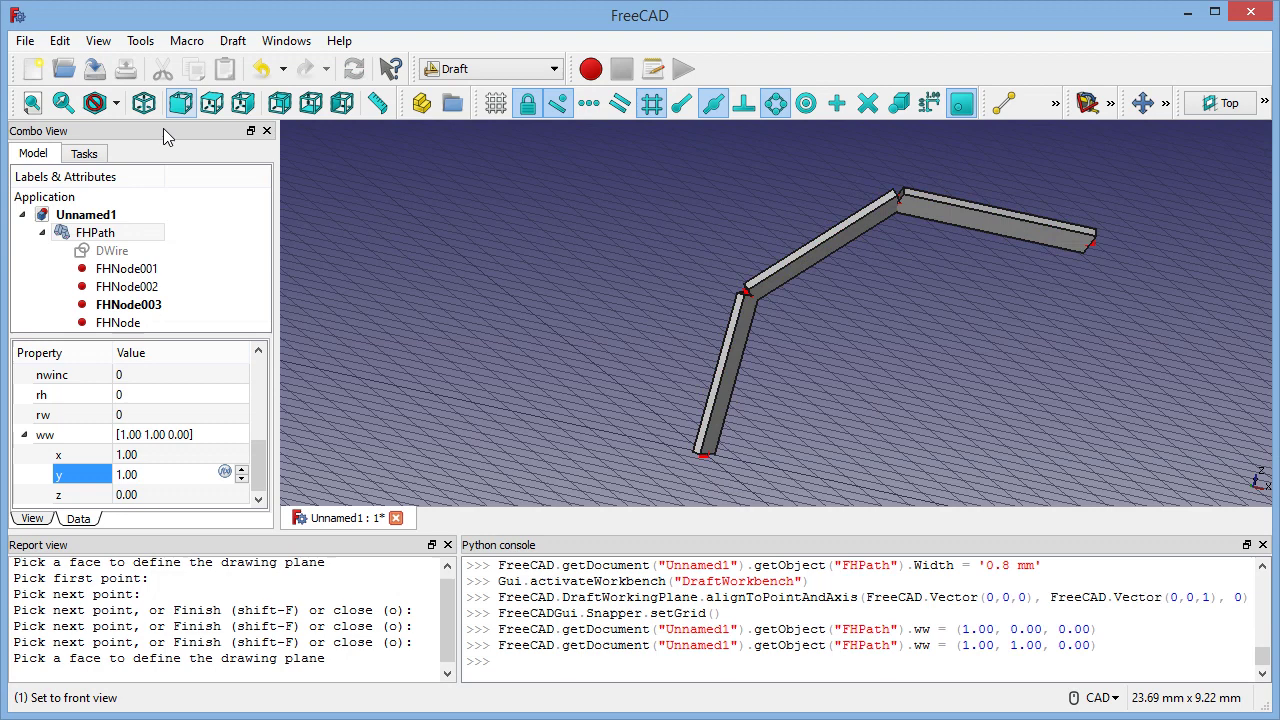
In E.M., add an FHSolver and export fasthenry_input_file.inp, confirming the overwrite.
left_click(537, 76)
left_click(458, 508)
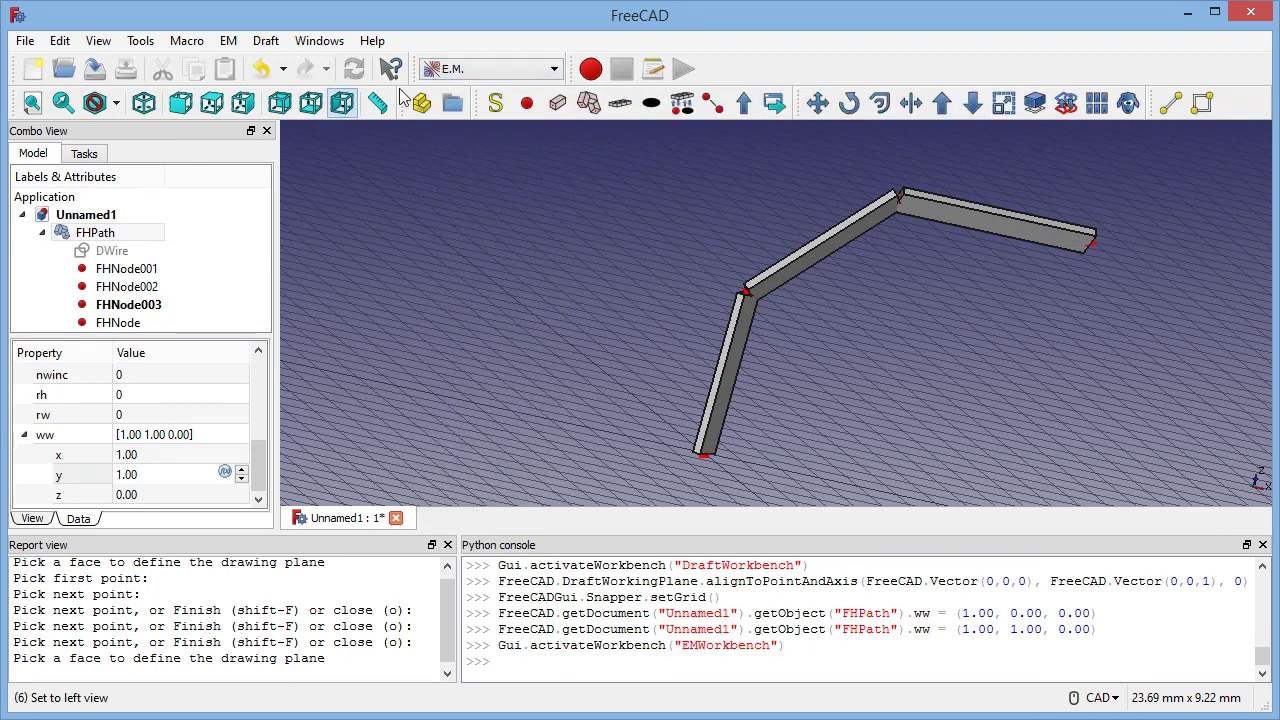
left_click(495, 103)
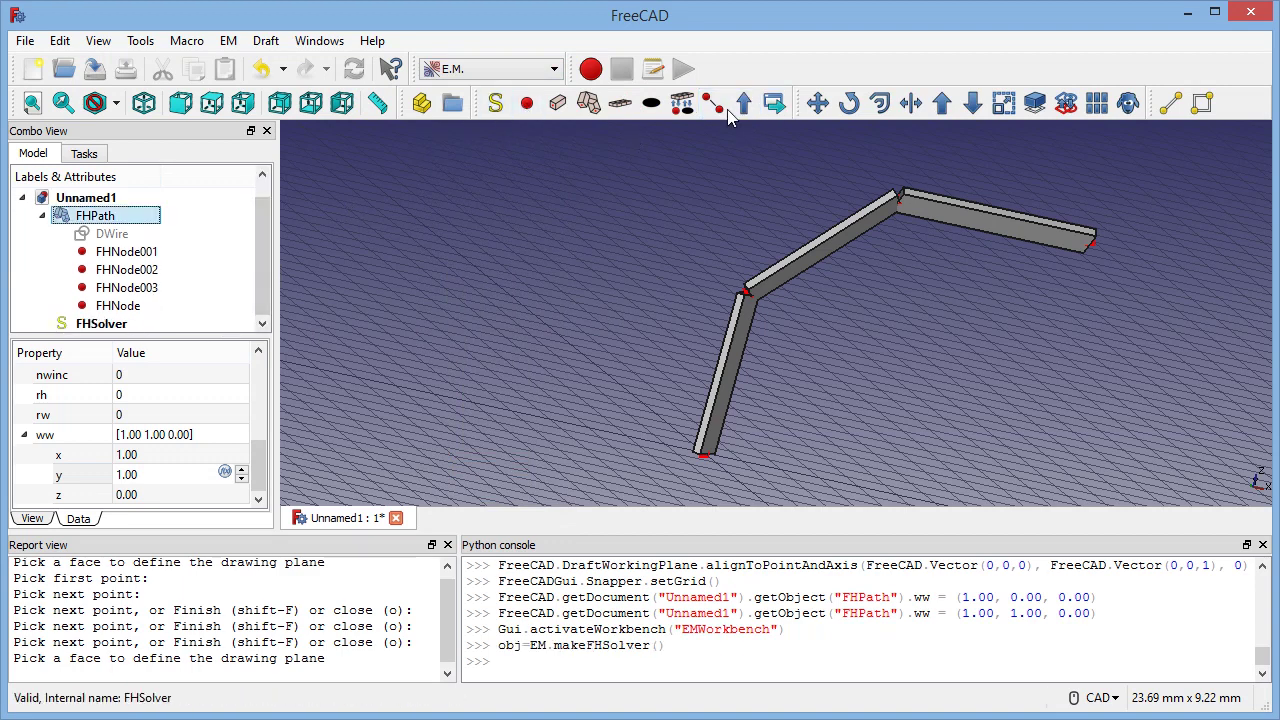
left_click(776, 104)
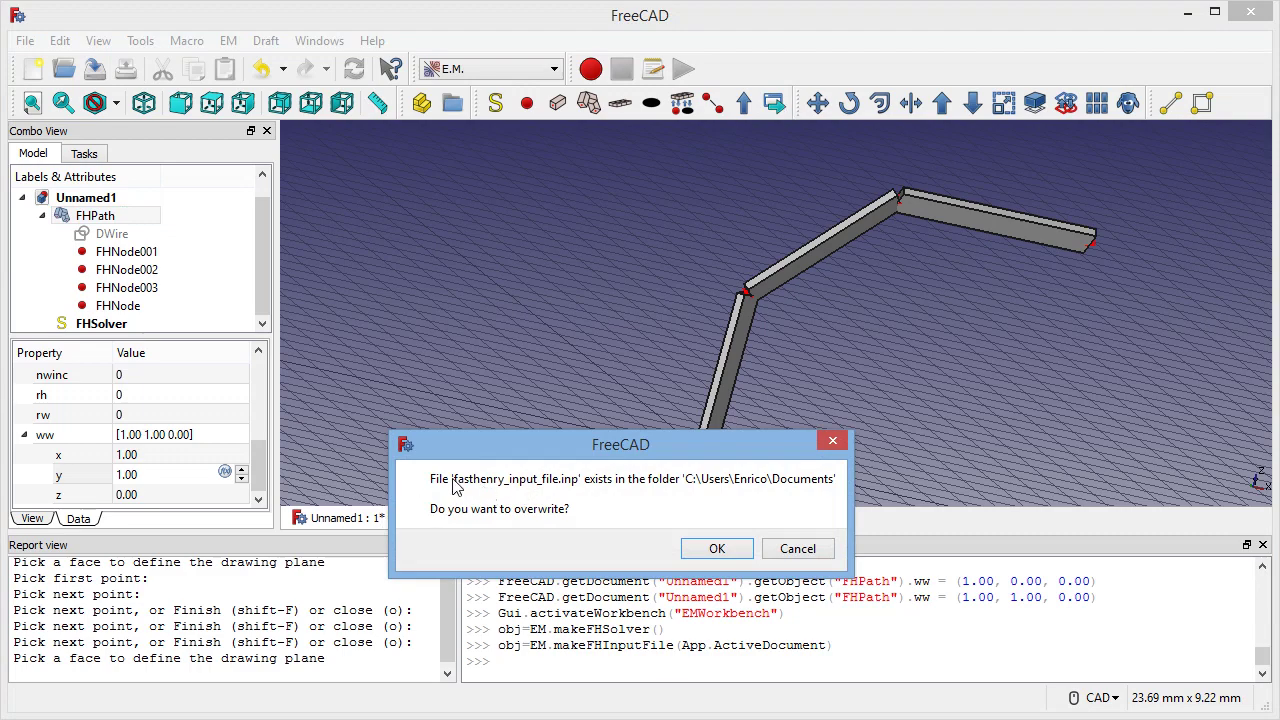
left_click(716, 550)
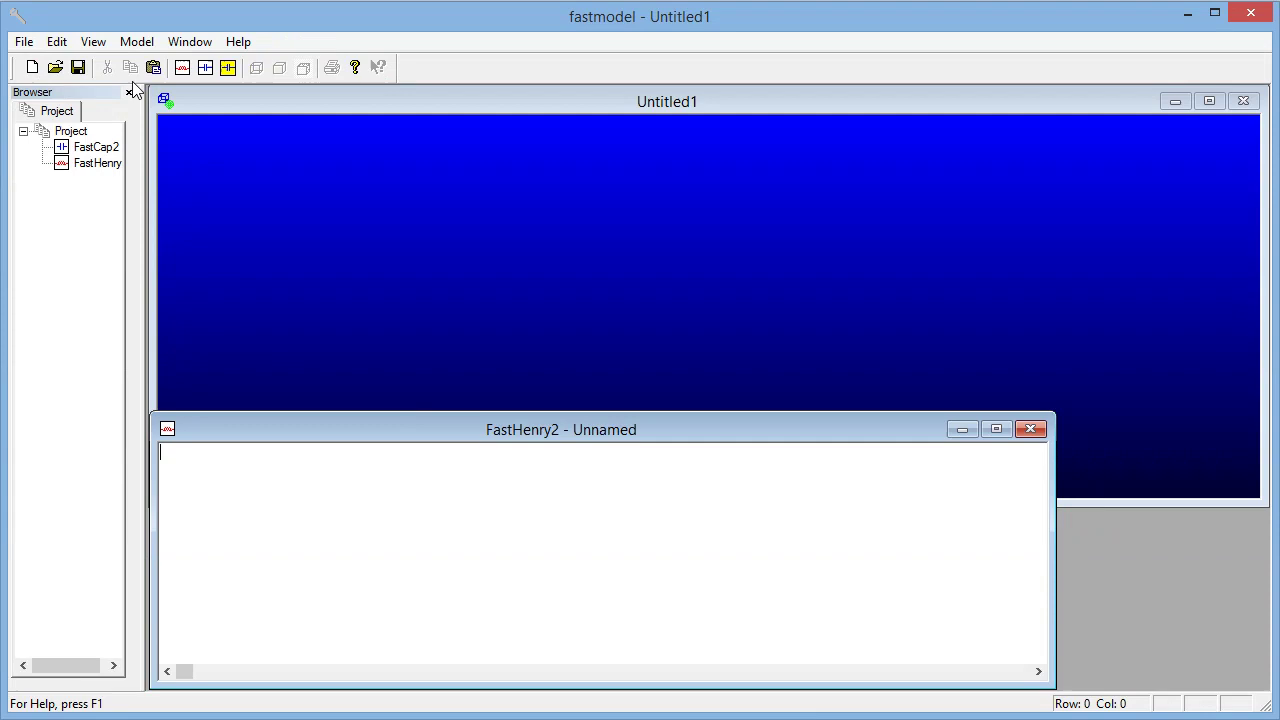
Open fasthenry_input_file.inp in FastModel and fit the model in the 3D view.
left_click(57, 66)
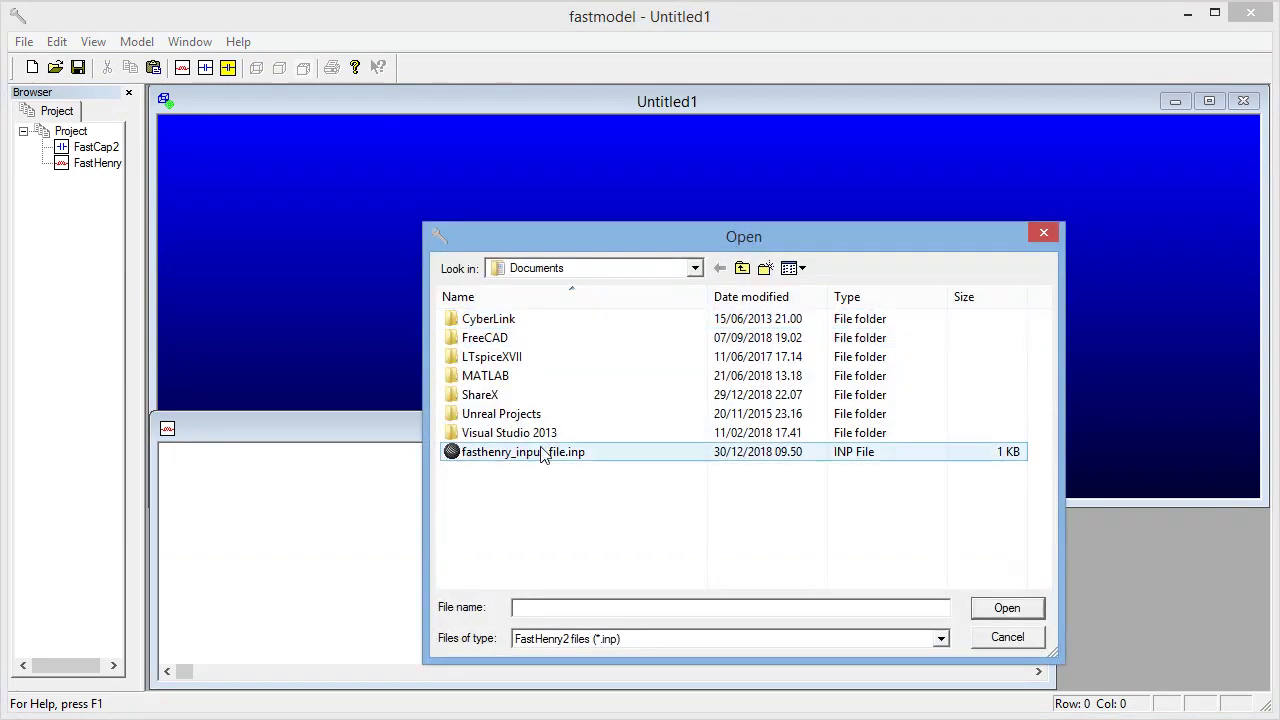
double_click(588, 453)
left_click(508, 283)
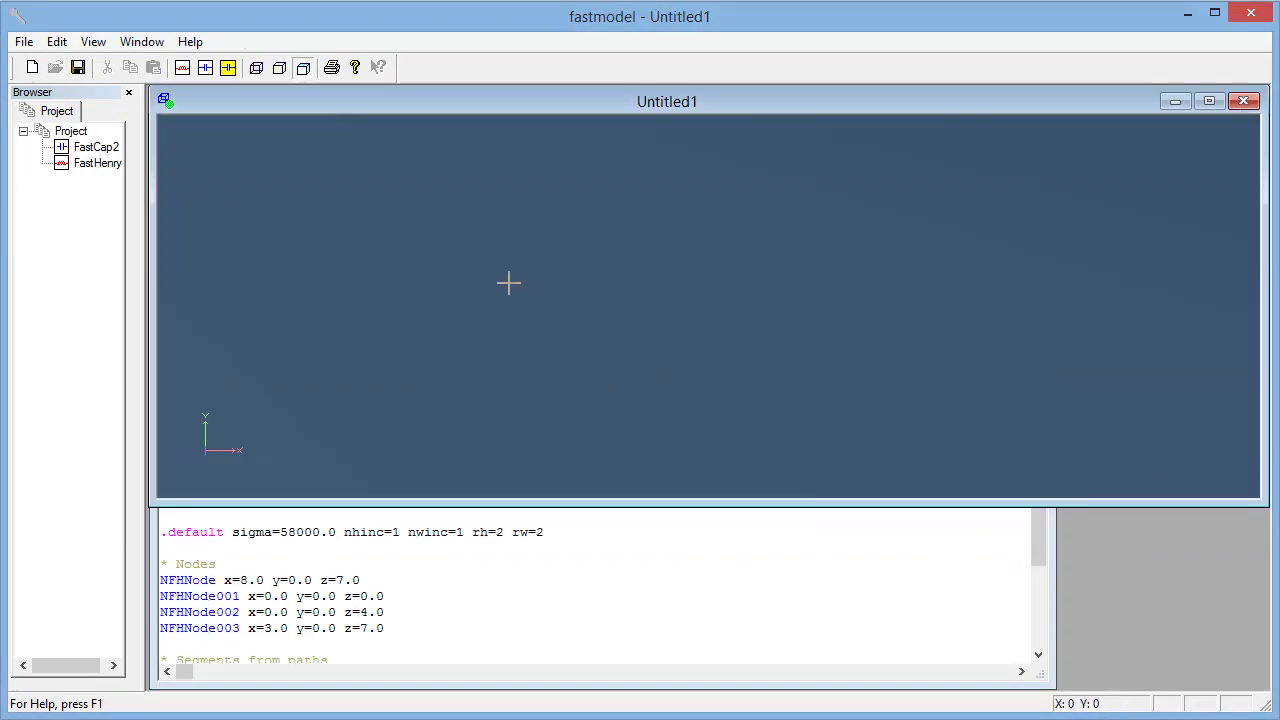
right_click(467, 315)
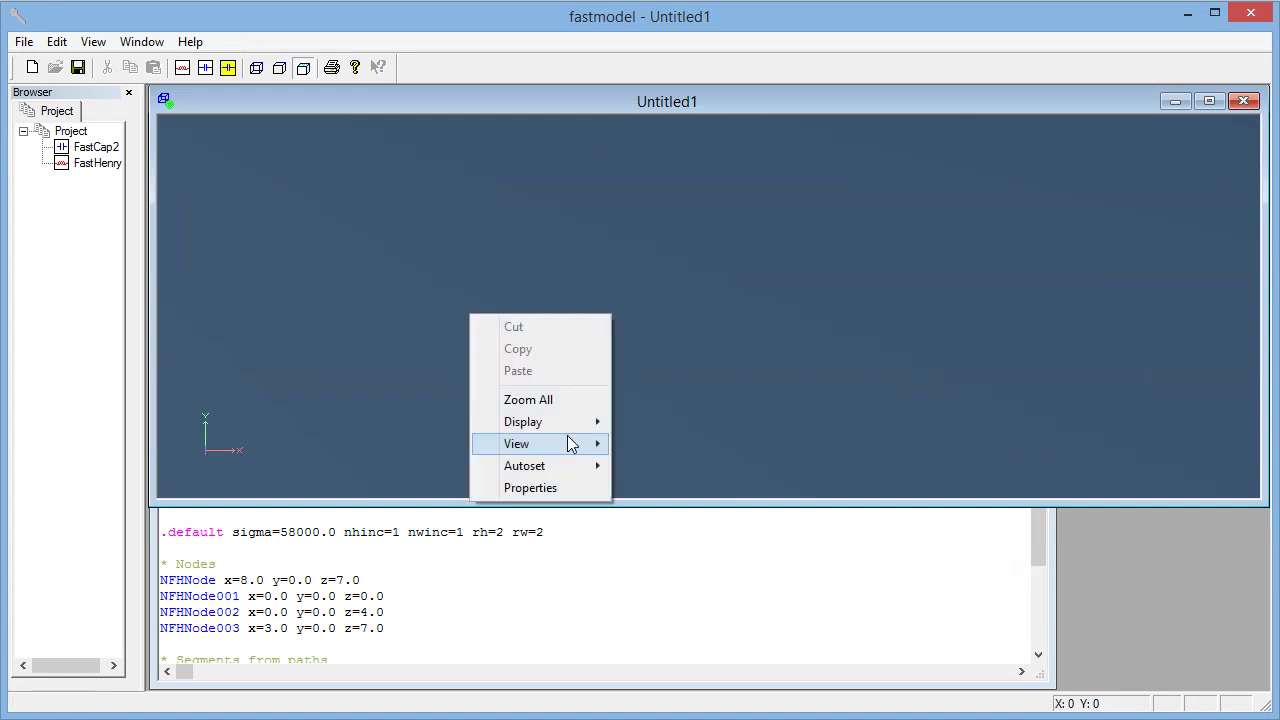
left_click(565, 400)
Scroll the input file text, nudge the 3D view window left, and open the File menu.
left_click(600, 660)
scroll(645, 520, "down", 5)
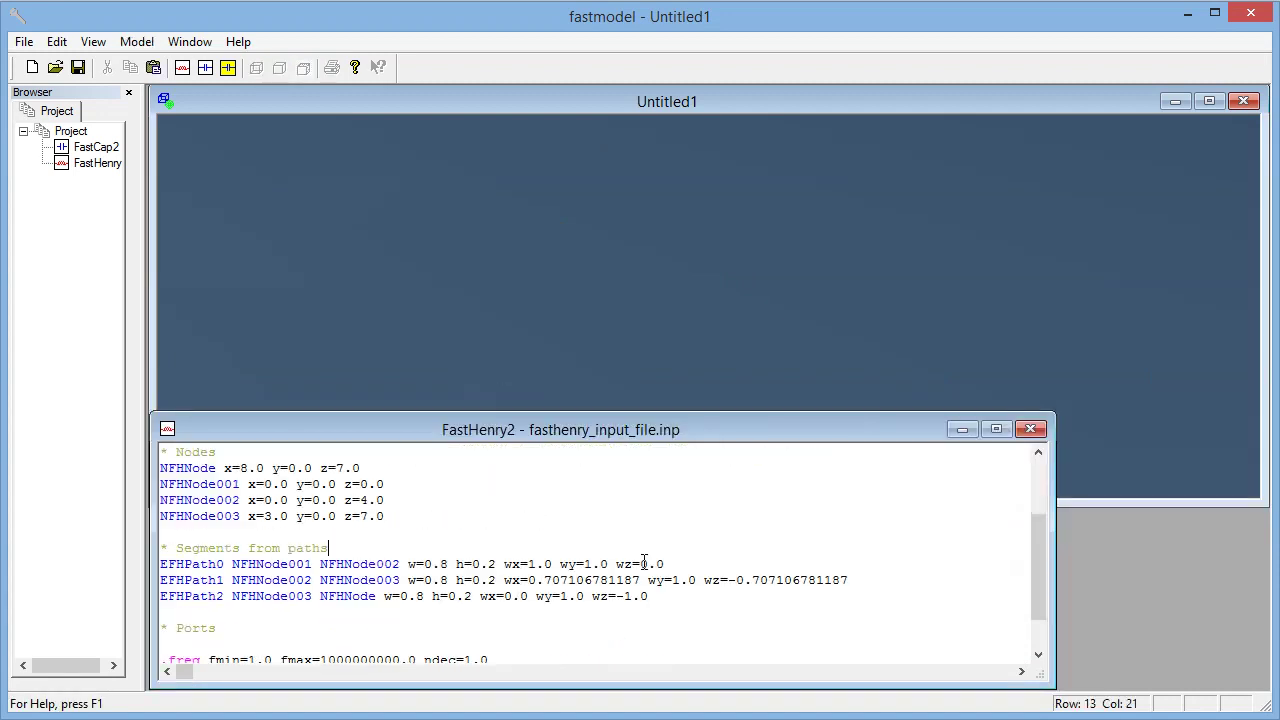
left_click(595, 187)
left_click_drag(600, 100, 592, 102)
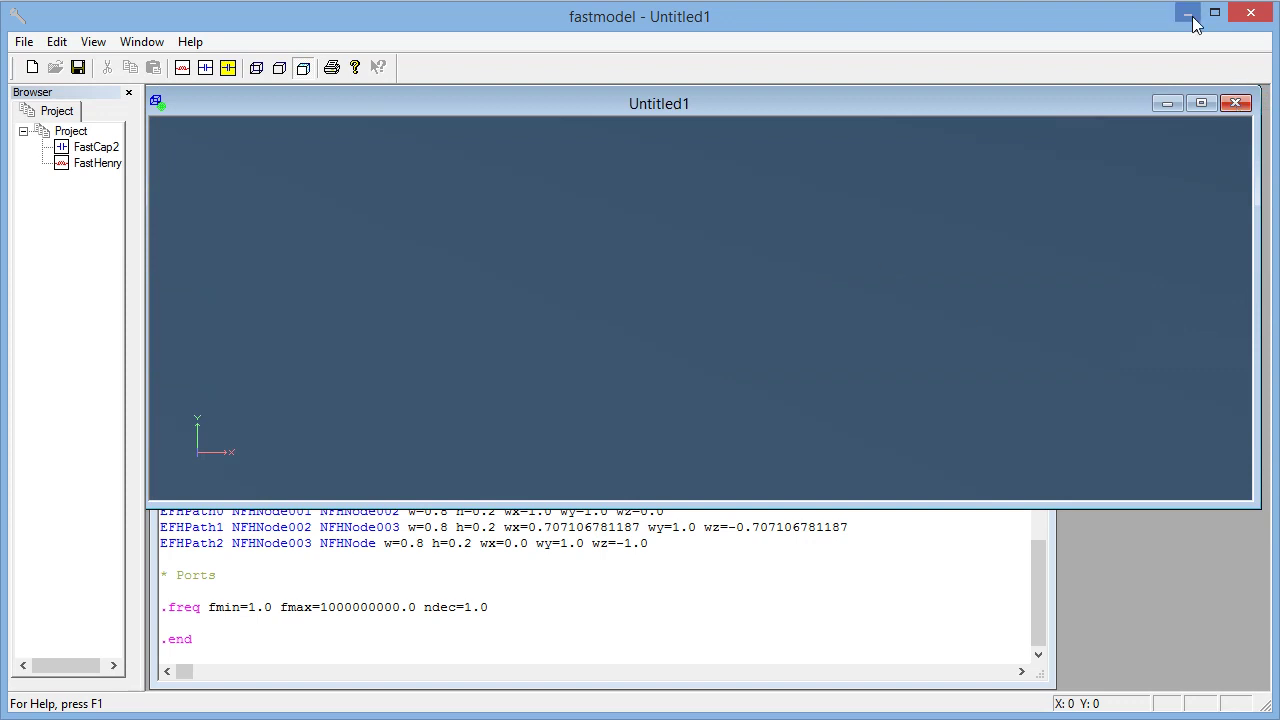
left_click(250, 605)
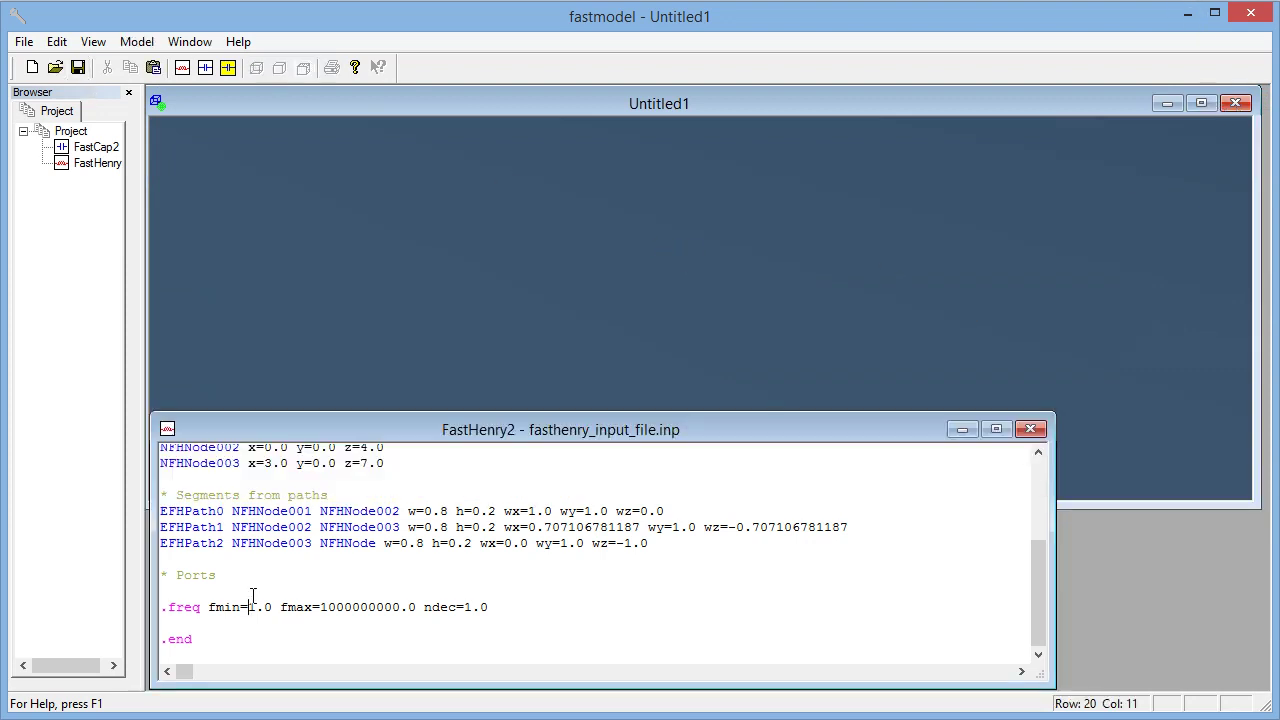
left_click(24, 41)
Close the file, reopen fasthenry_input_file.inp, and Zoom All in the 3D view.
left_click(60, 129)
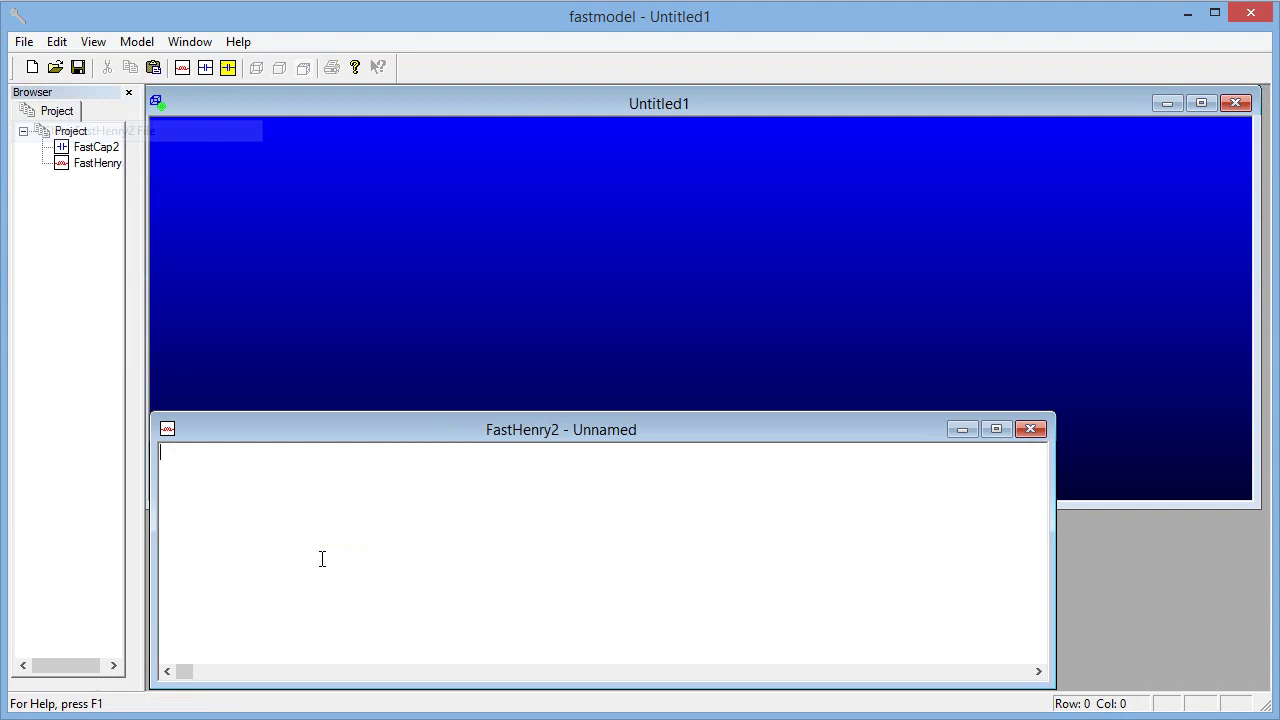
left_click(55, 67)
double_click(551, 466)
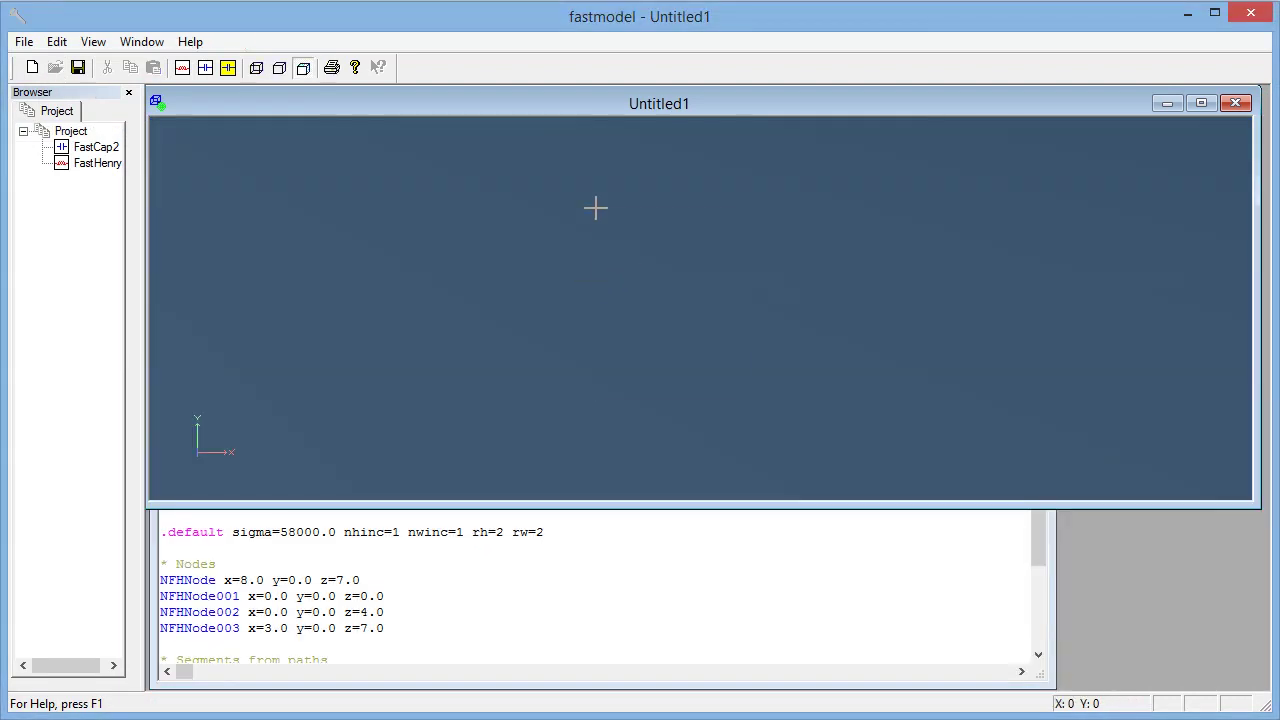
right_click(596, 208)
left_click(632, 298)
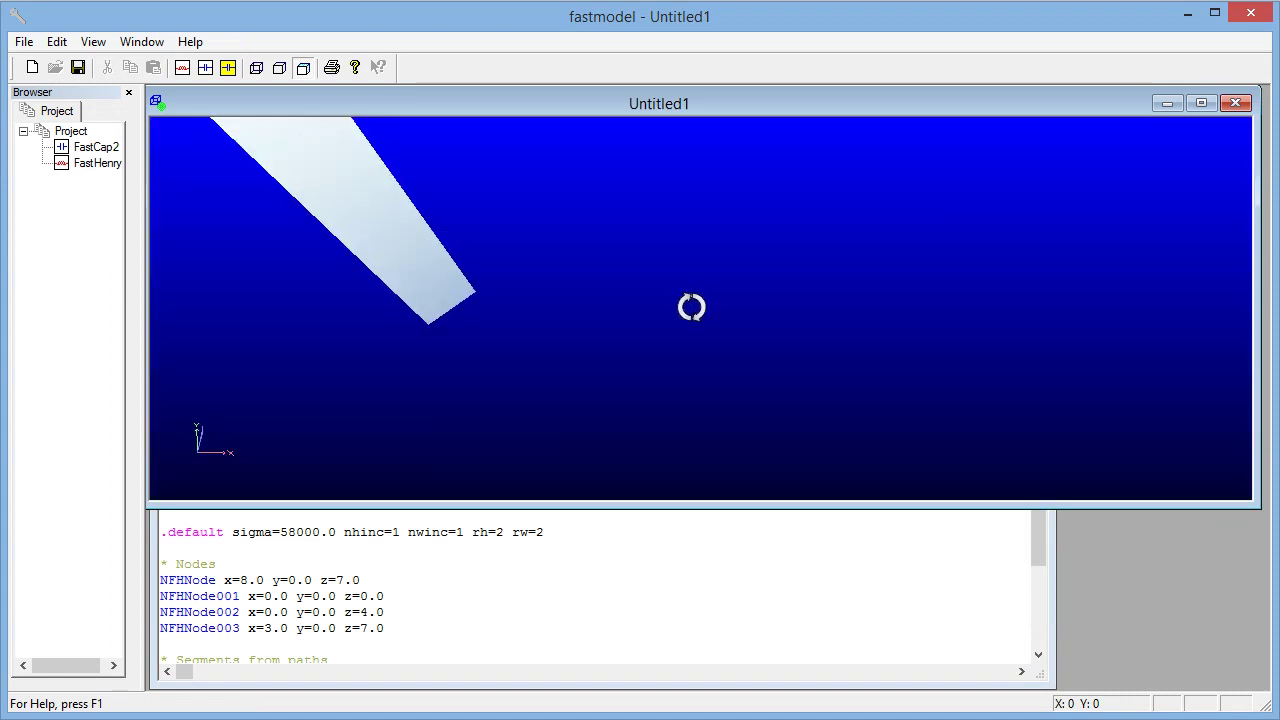
Zoom and rotate the 3D view to inspect the bent conductor beams.
left_click_drag(609, 294, 586, 337)
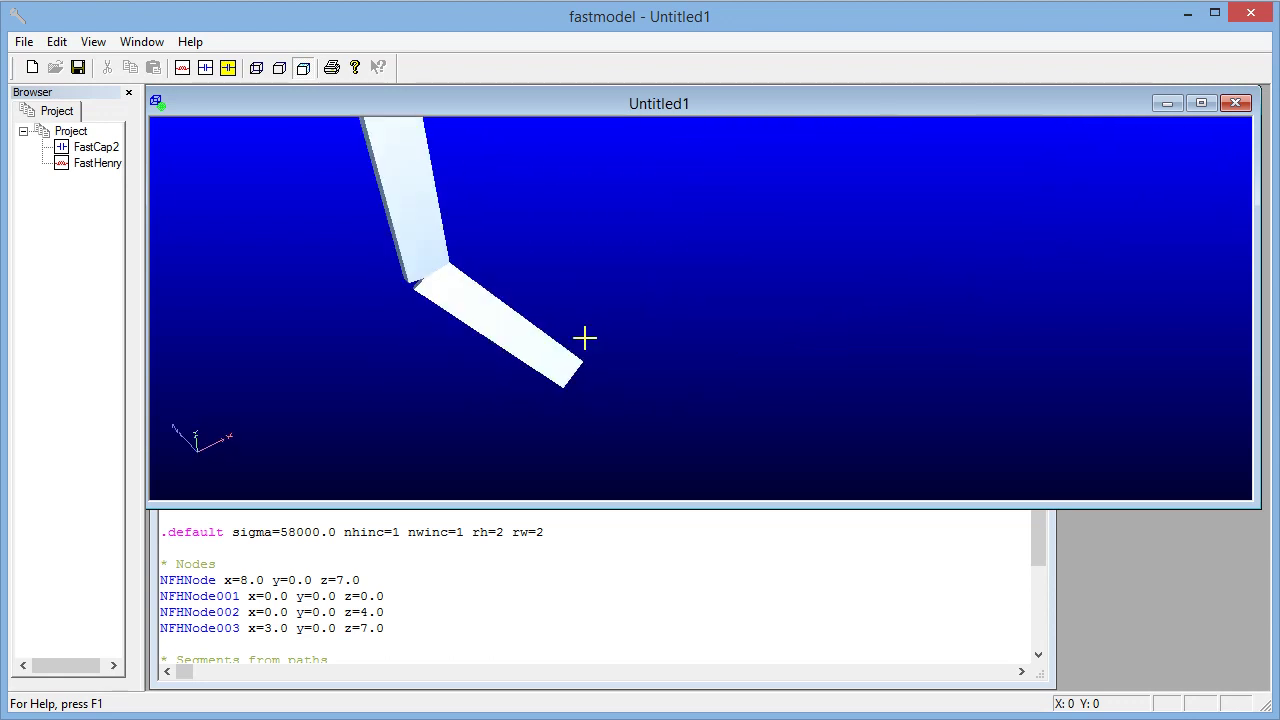
left_click_drag(525, 295, 600, 302)
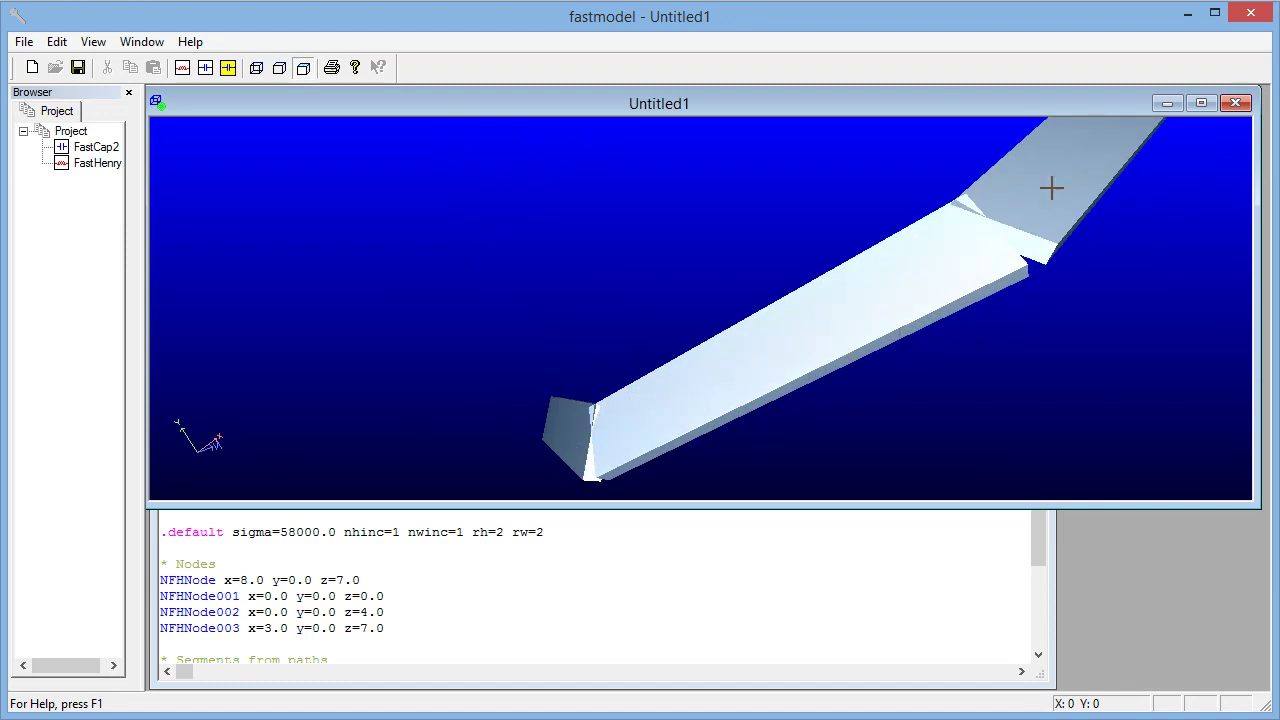
left_click_drag(835, 347, 840, 314)
middle_click_drag(840, 314, 876, 249)
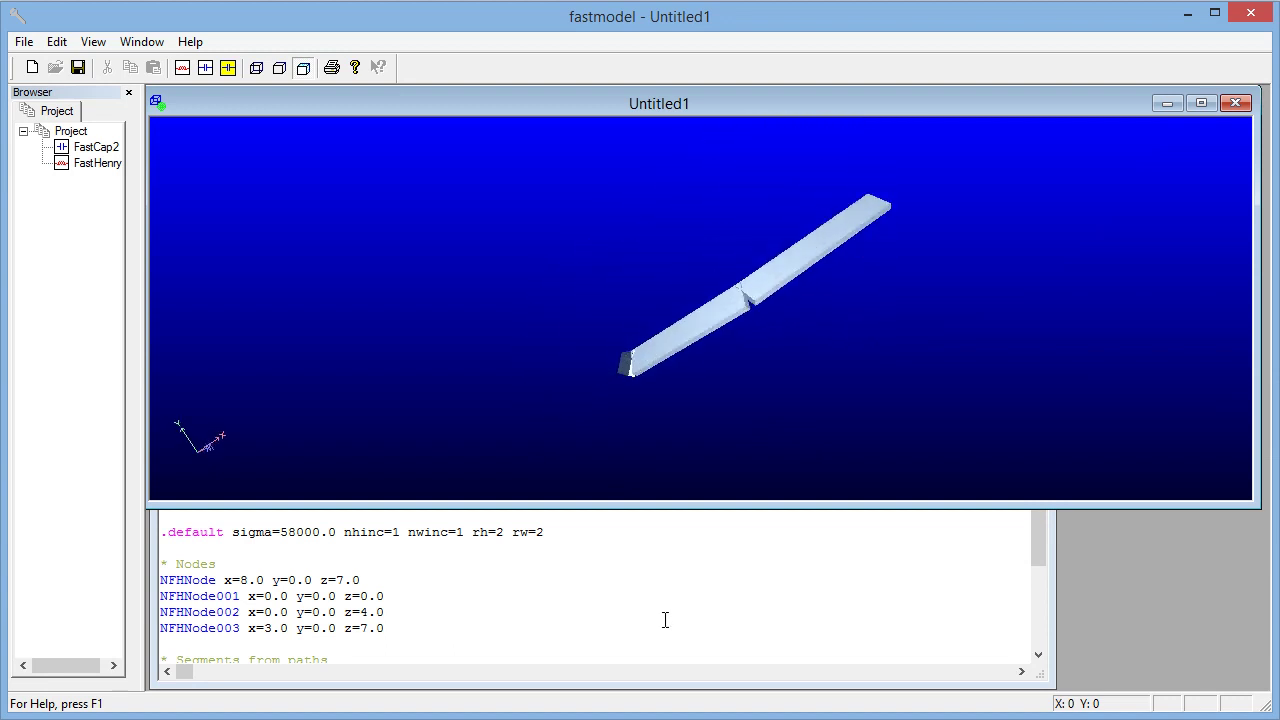
Back in FreeCAD, enter 0 for ww x and ww y, then re-export and confirm the overwrite.
left_click(1187, 14)
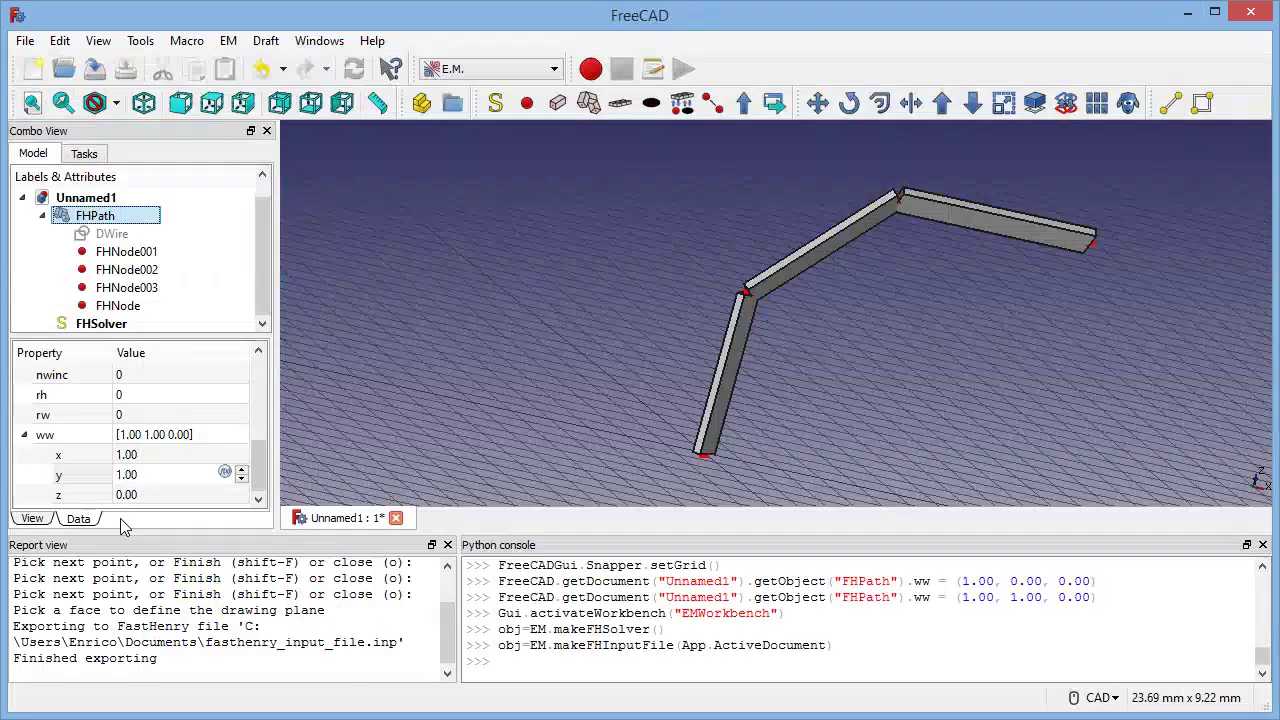
key("shift+Tab")
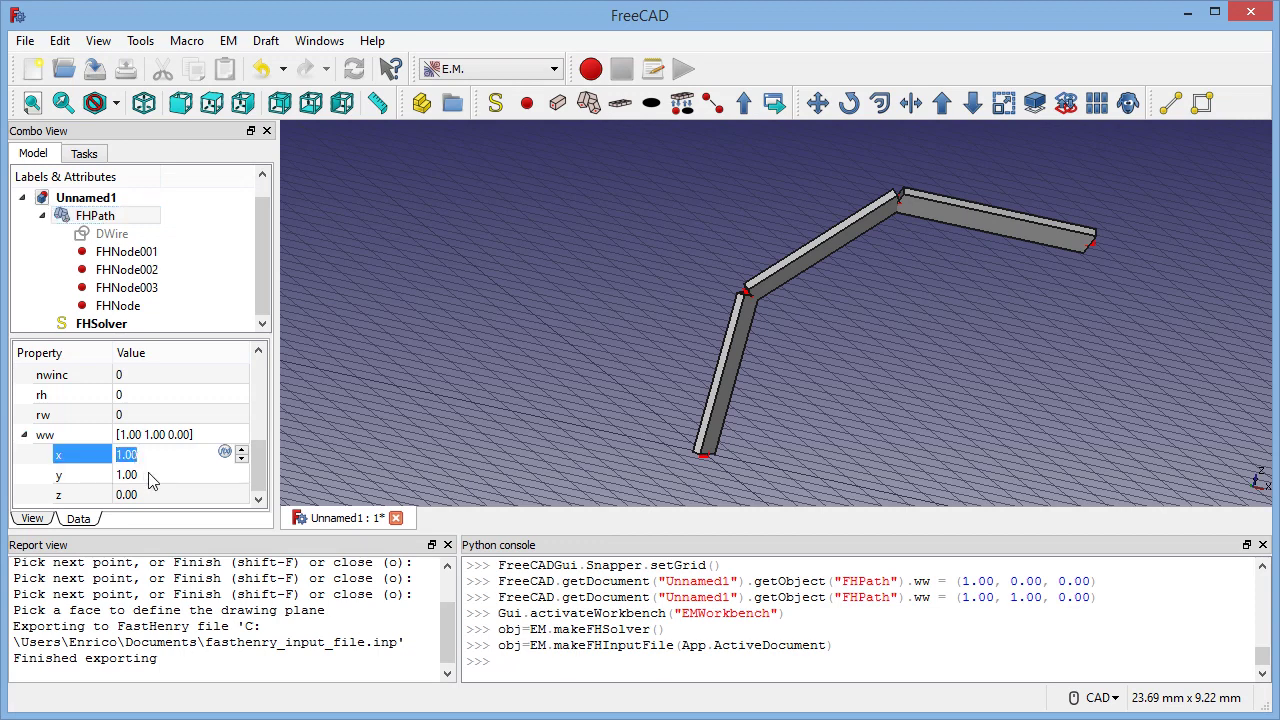
type("0")
key("Return")
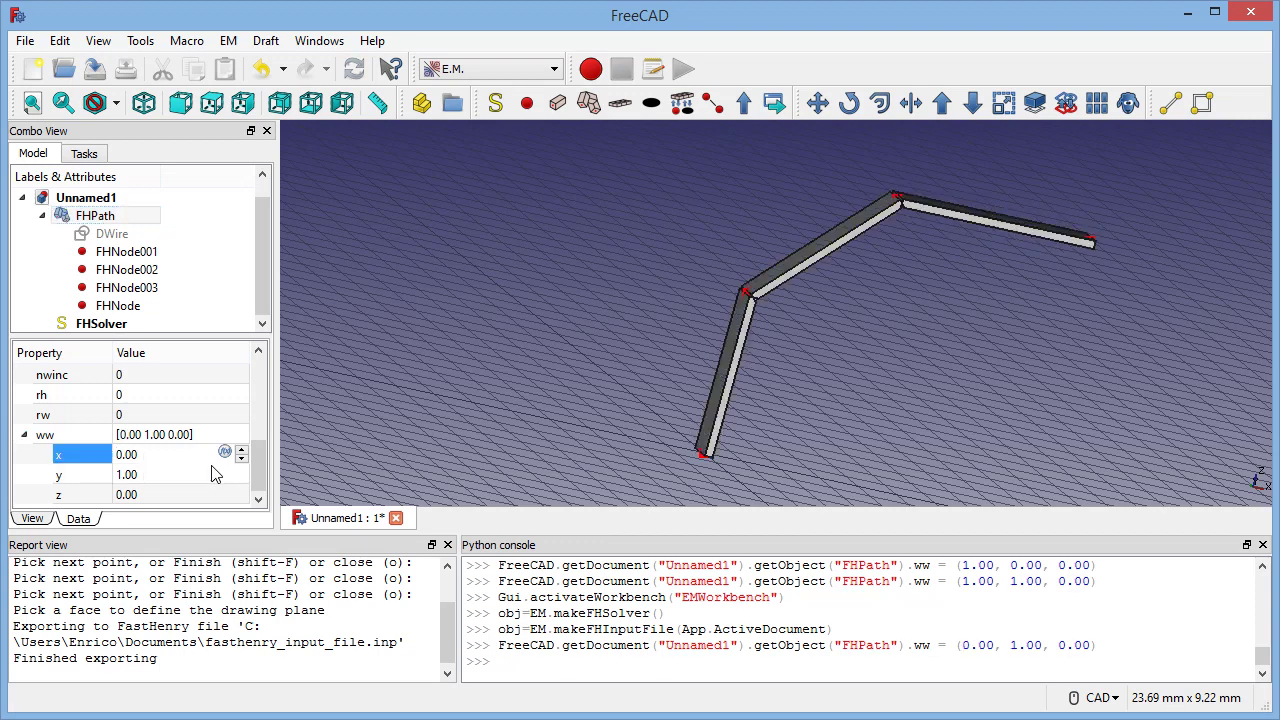
left_click(138, 478)
type("0")
key("Return")
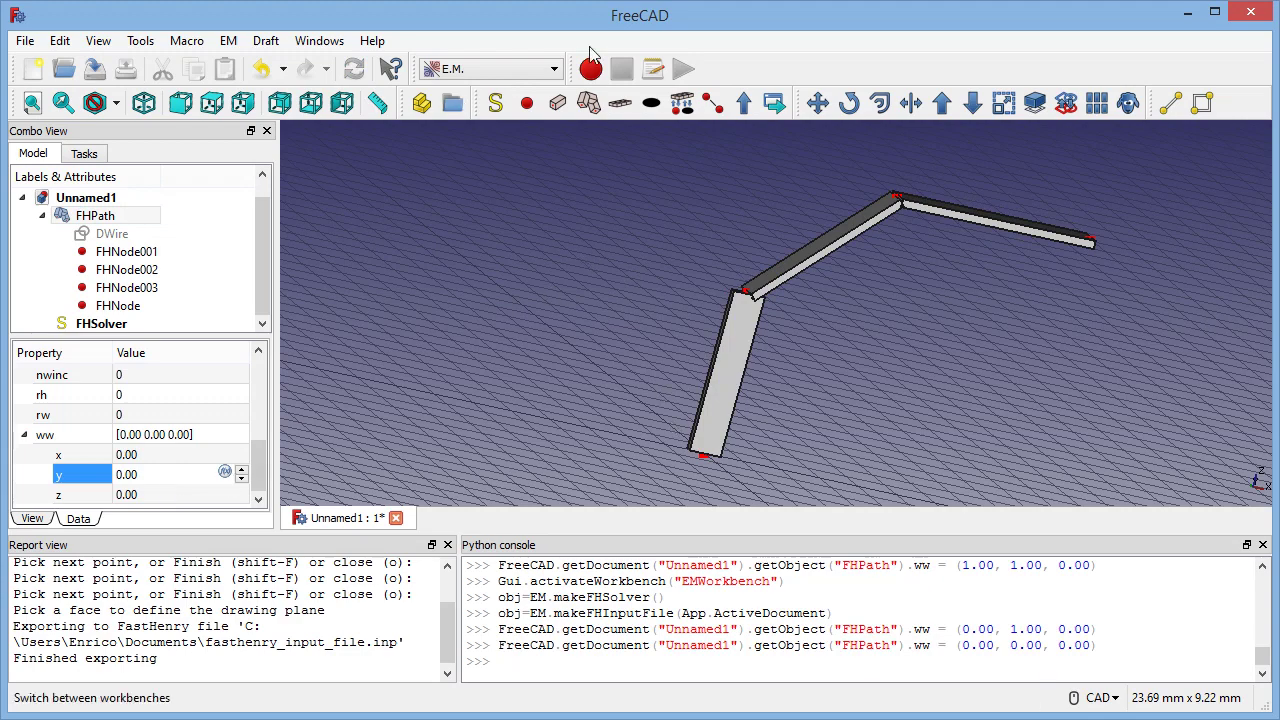
left_click(743, 102)
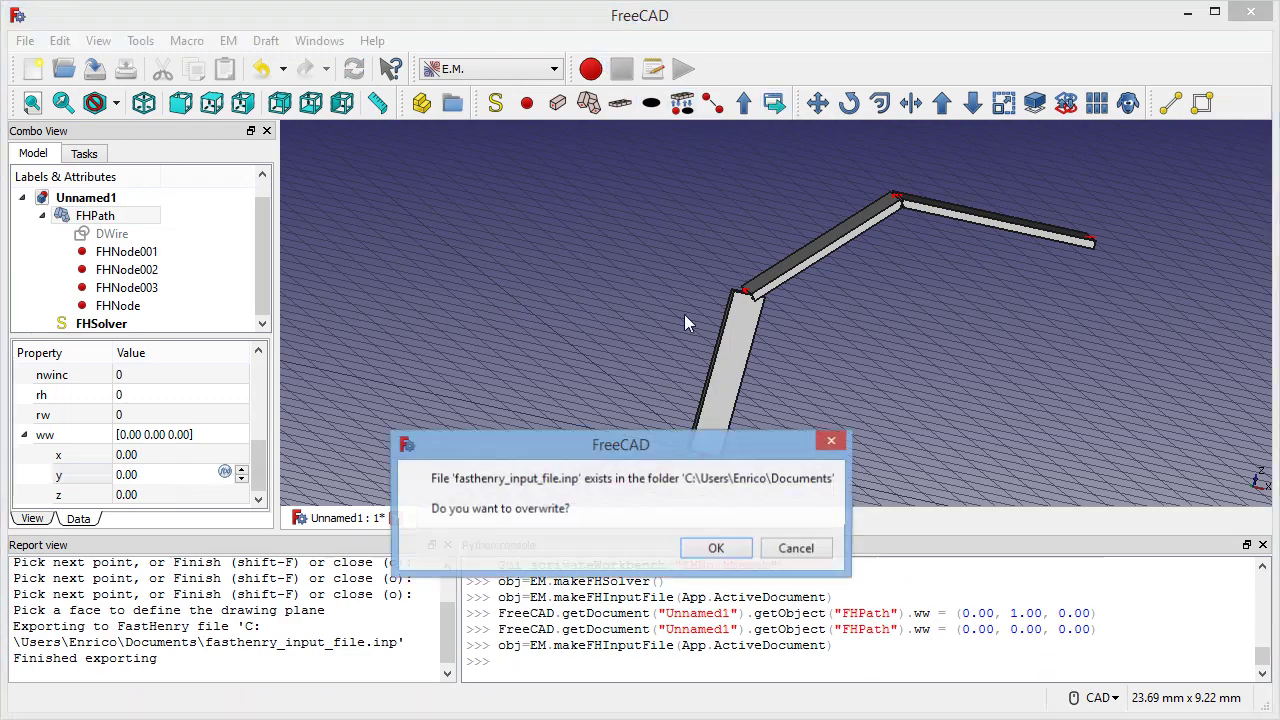
left_click(718, 549)
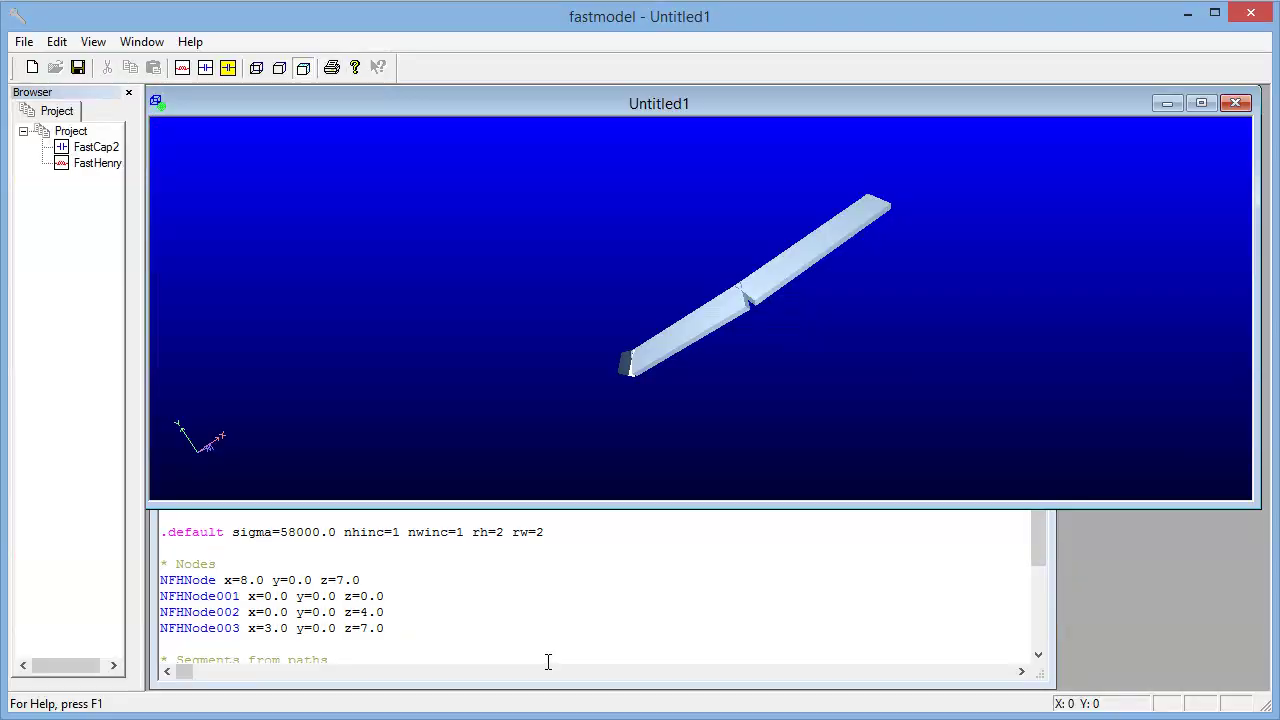
Reload fasthenry_input_file.inp and rotate the 3D view to see the flat strips.
left_click(55, 67)
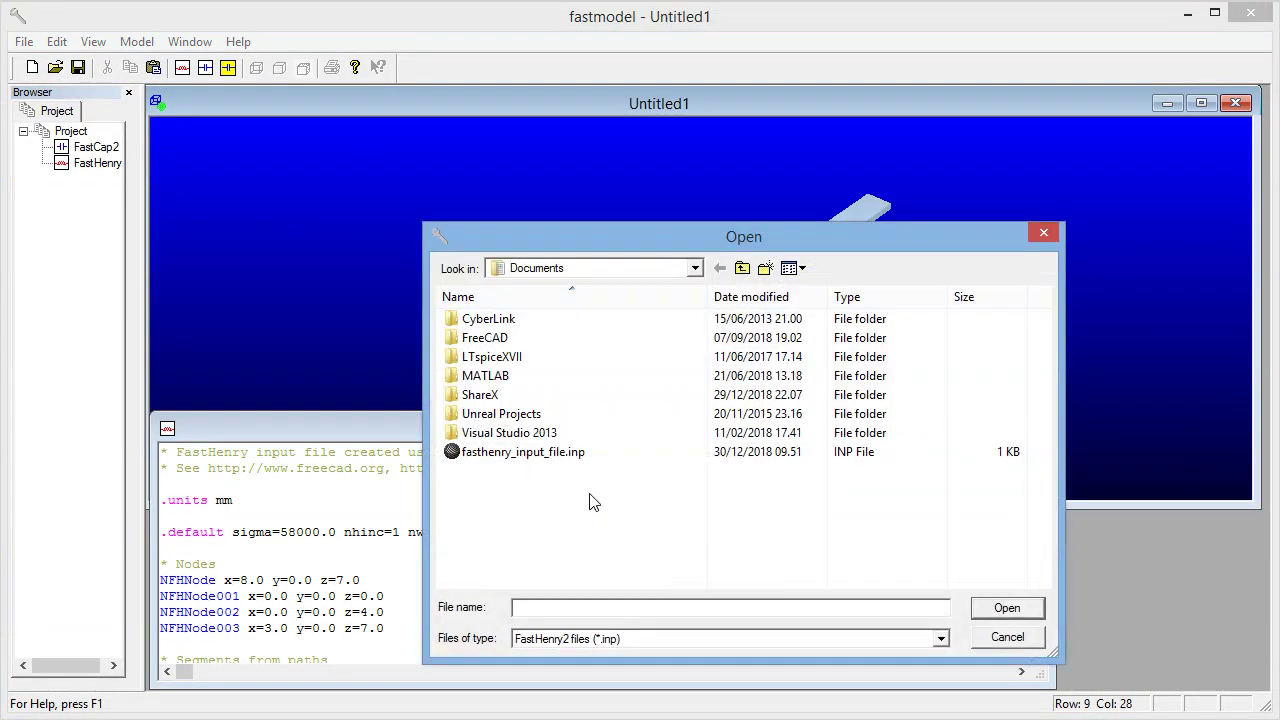
double_click(566, 462)
left_click(659, 330)
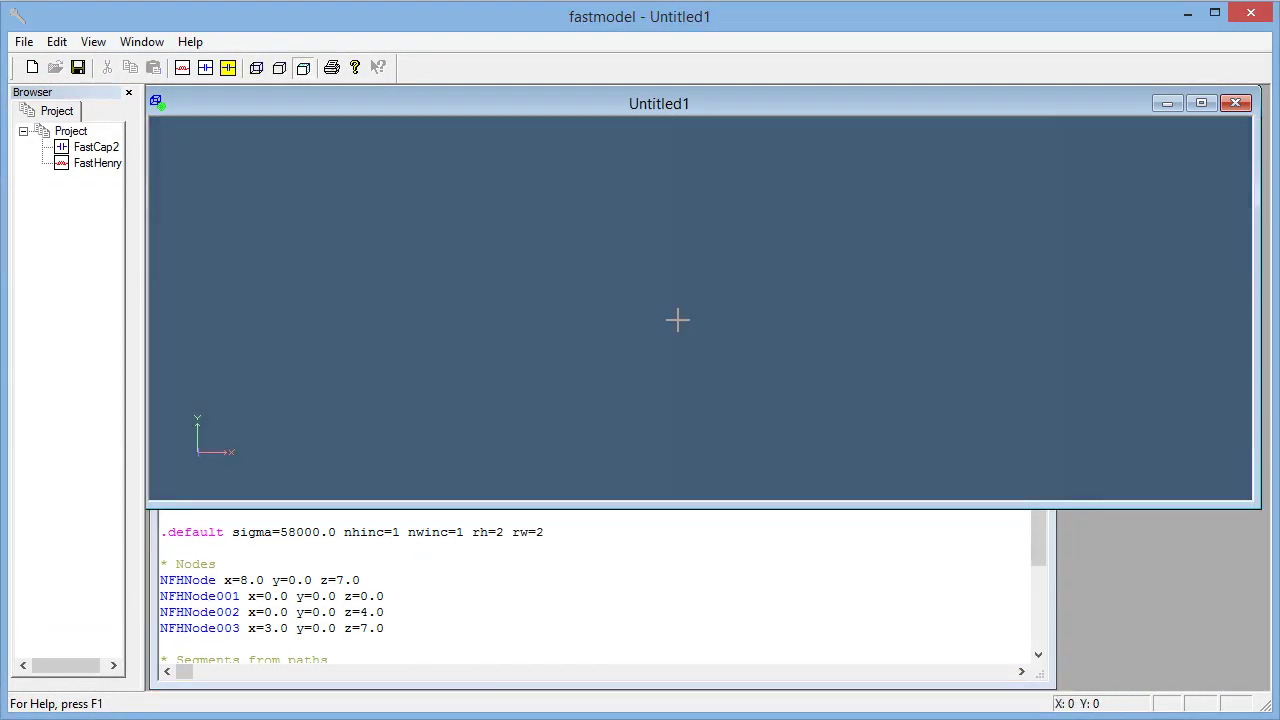
scroll(677, 320, "up", 5)
left_click_drag(691, 251, 723, 260)
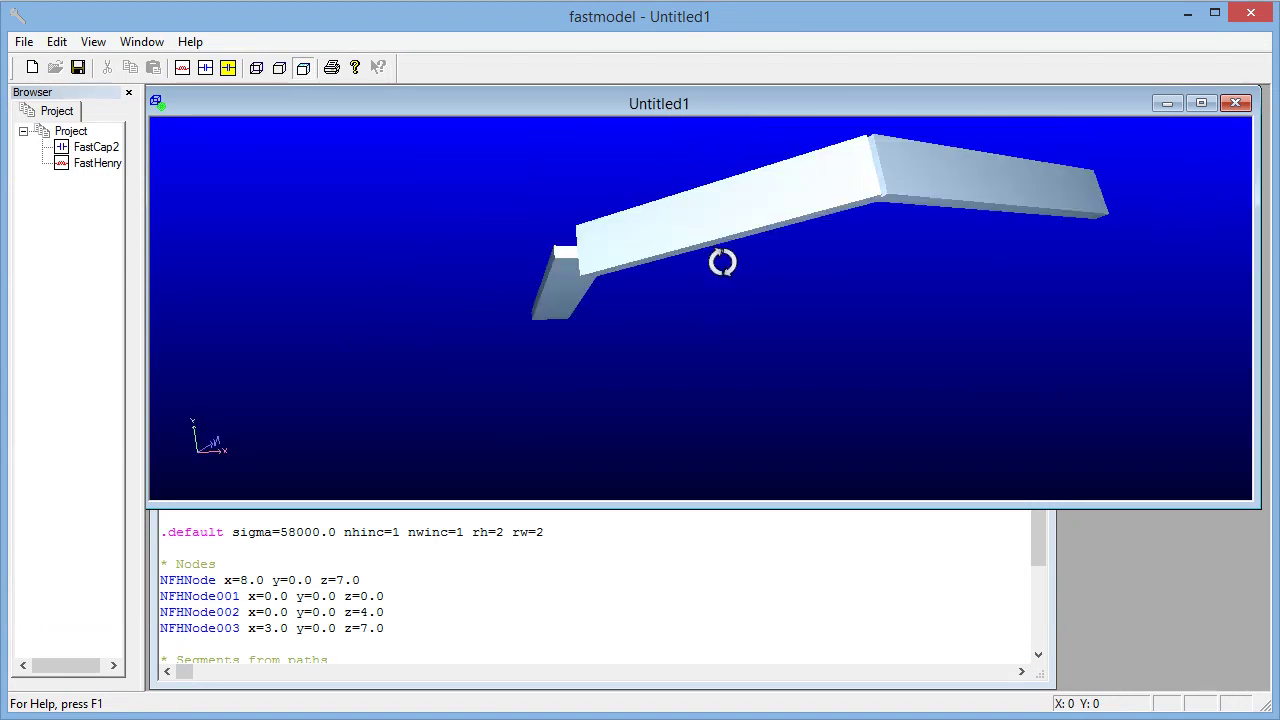
Scroll the input file text and select the EFHPath0 segment line to inspect its w and h.
triple_click(403, 596)
scroll(460, 631, "down", 2)
scroll(496, 590, "down", 2)
left_click(214, 578)
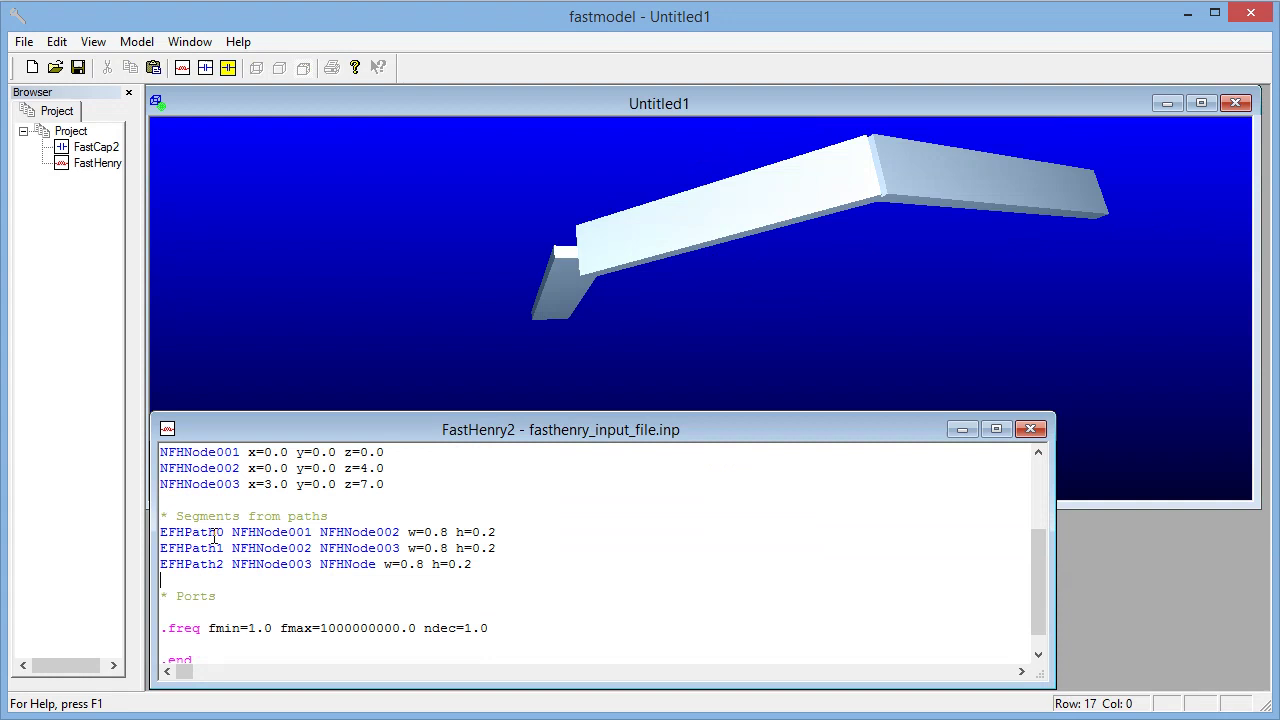
triple_click(161, 532)
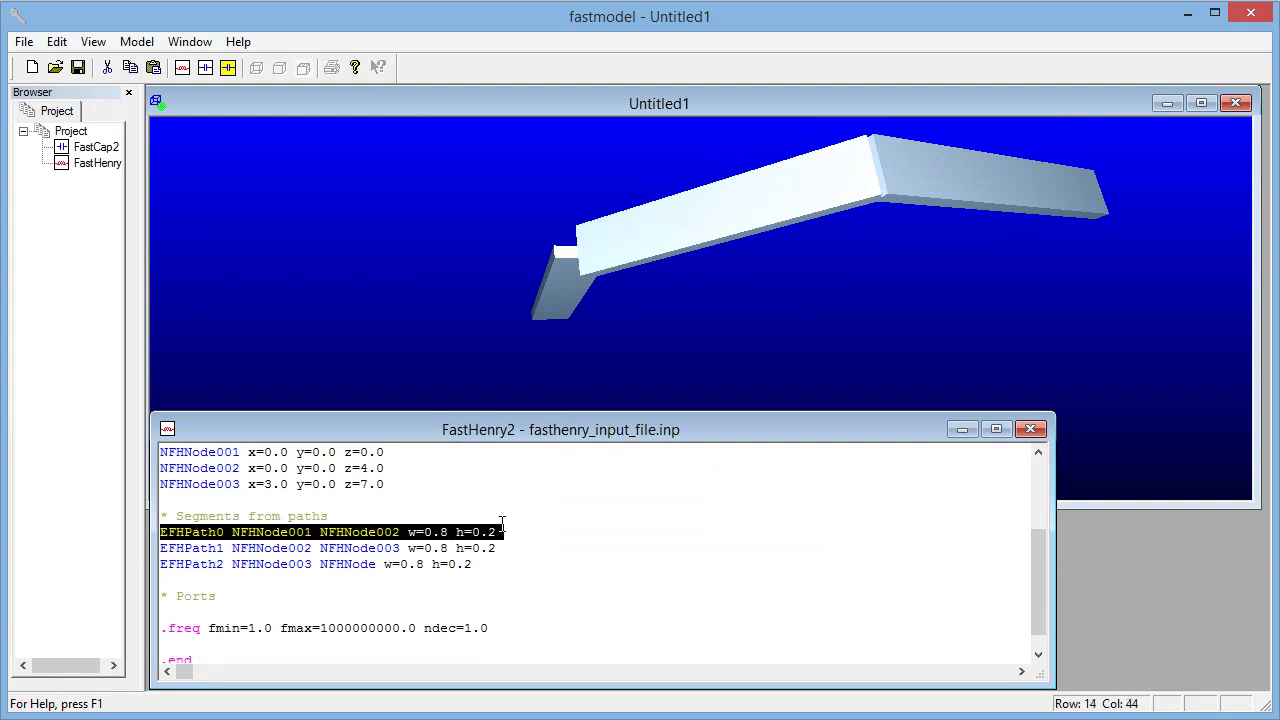
left_click(502, 522)
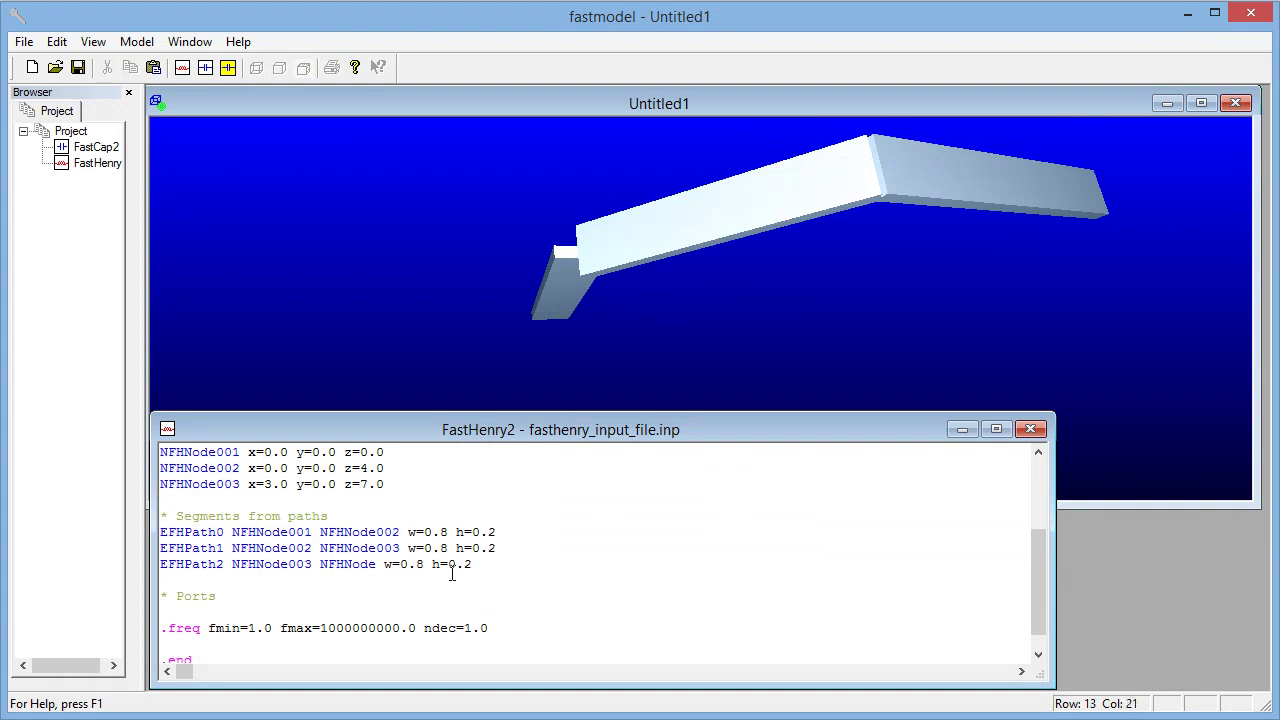